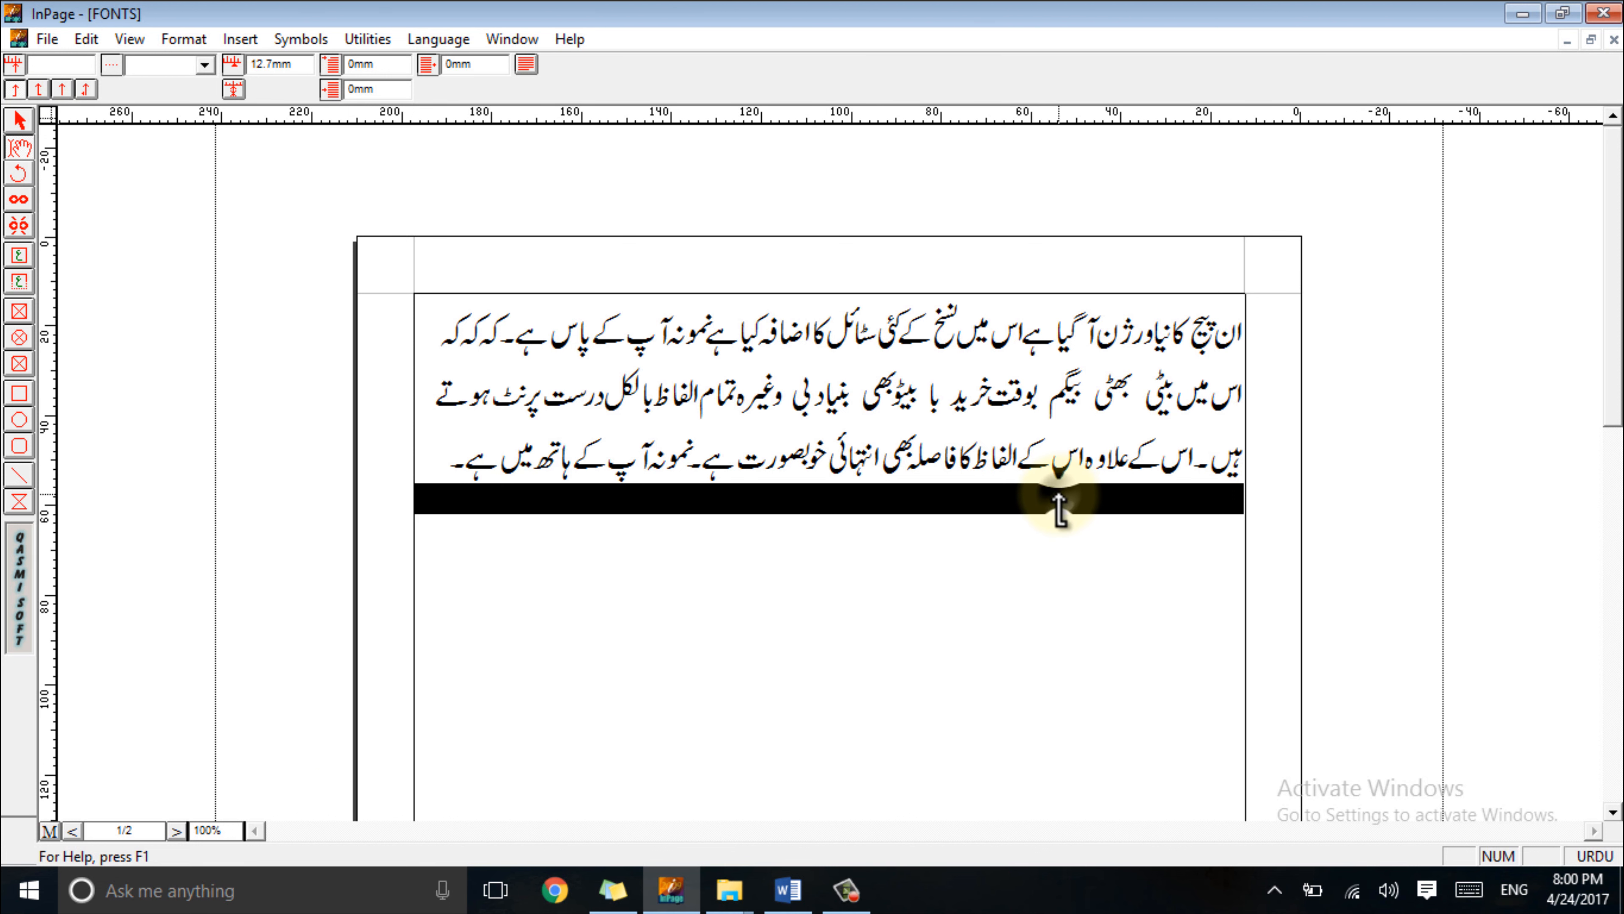
- Place three tab stops on the empty line below the text, the last two at 100.21 mm and 162.39 mm, and resume text editing there
{"action": "left_click", "coordinate": [1059, 508]}
{"action": "left_click", "coordinate": [793, 509]}
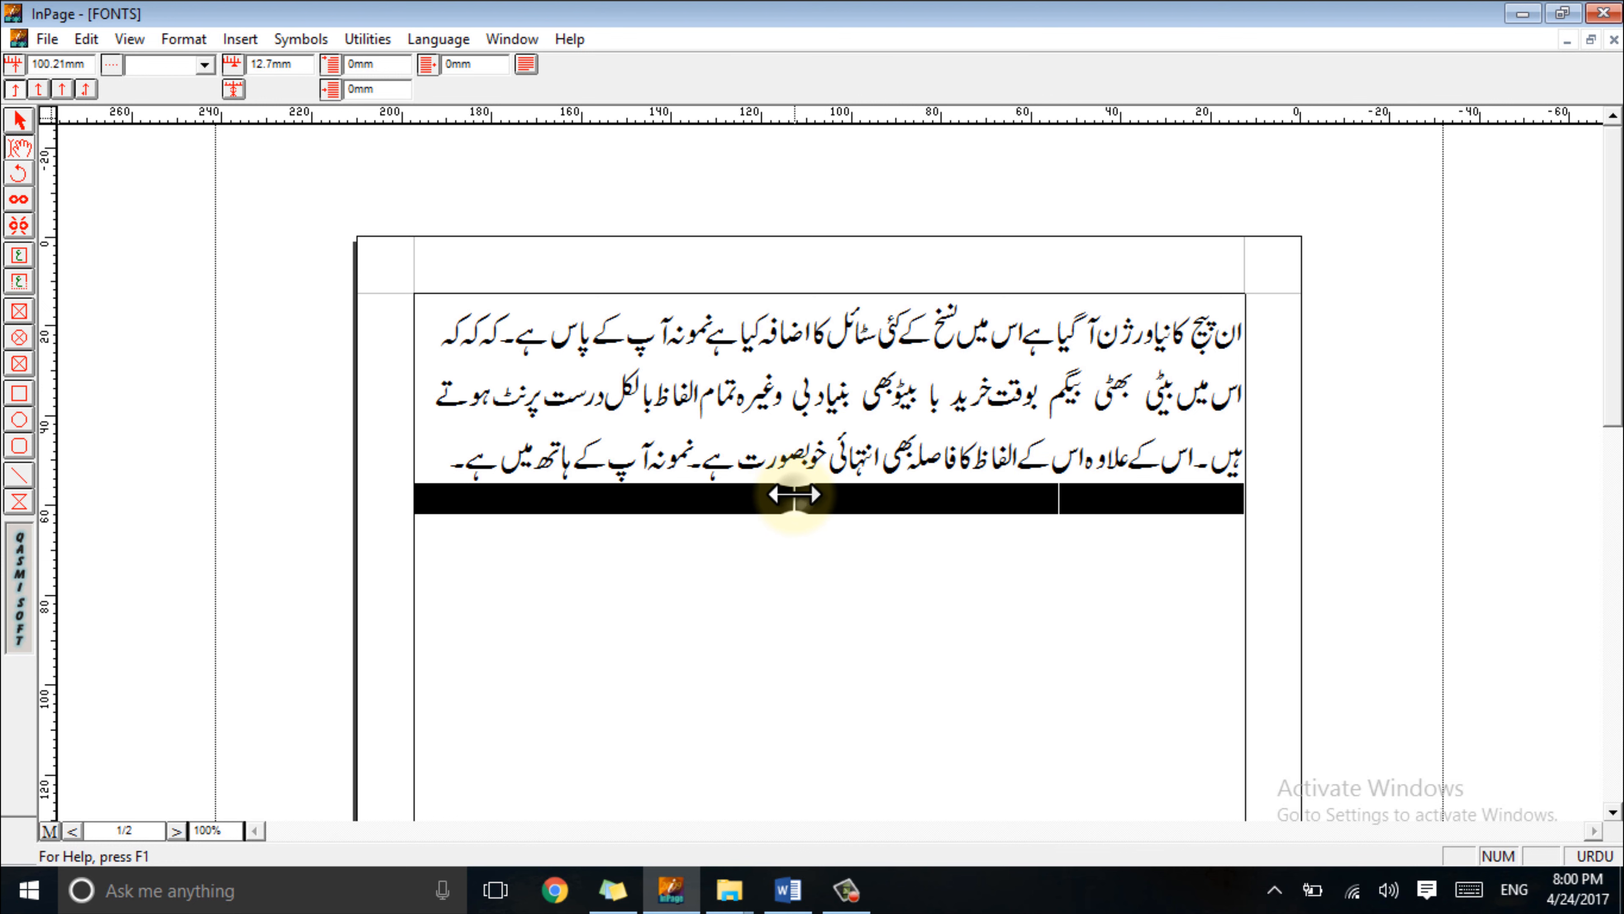
{"action": "left_click", "coordinate": [517, 509]}
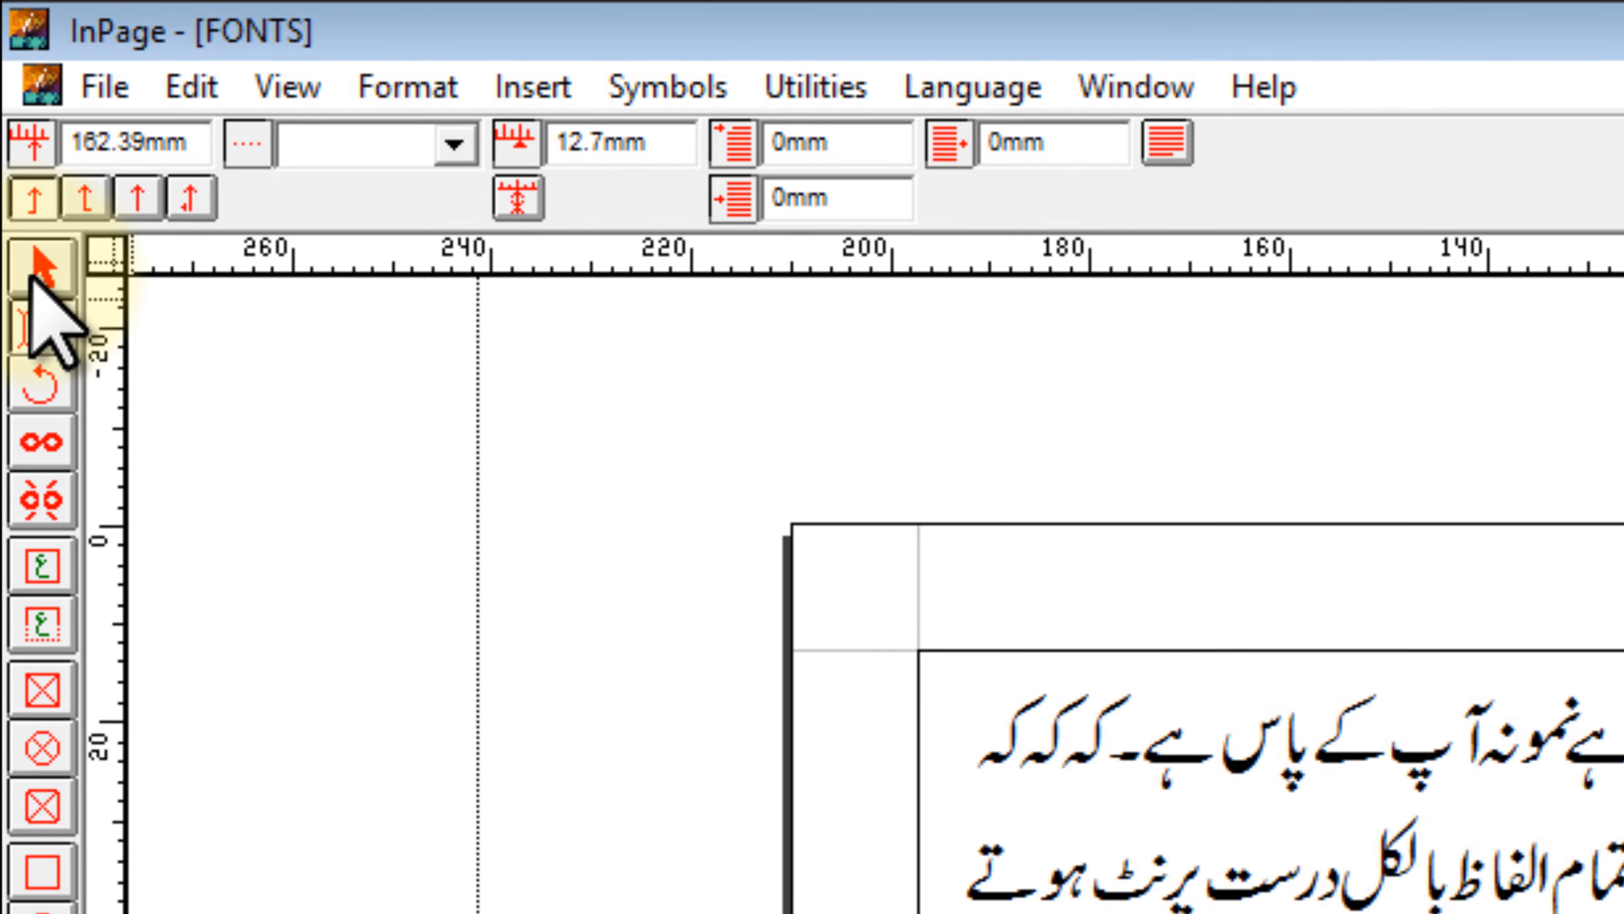
{"action": "left_click", "coordinate": [13, 127]}
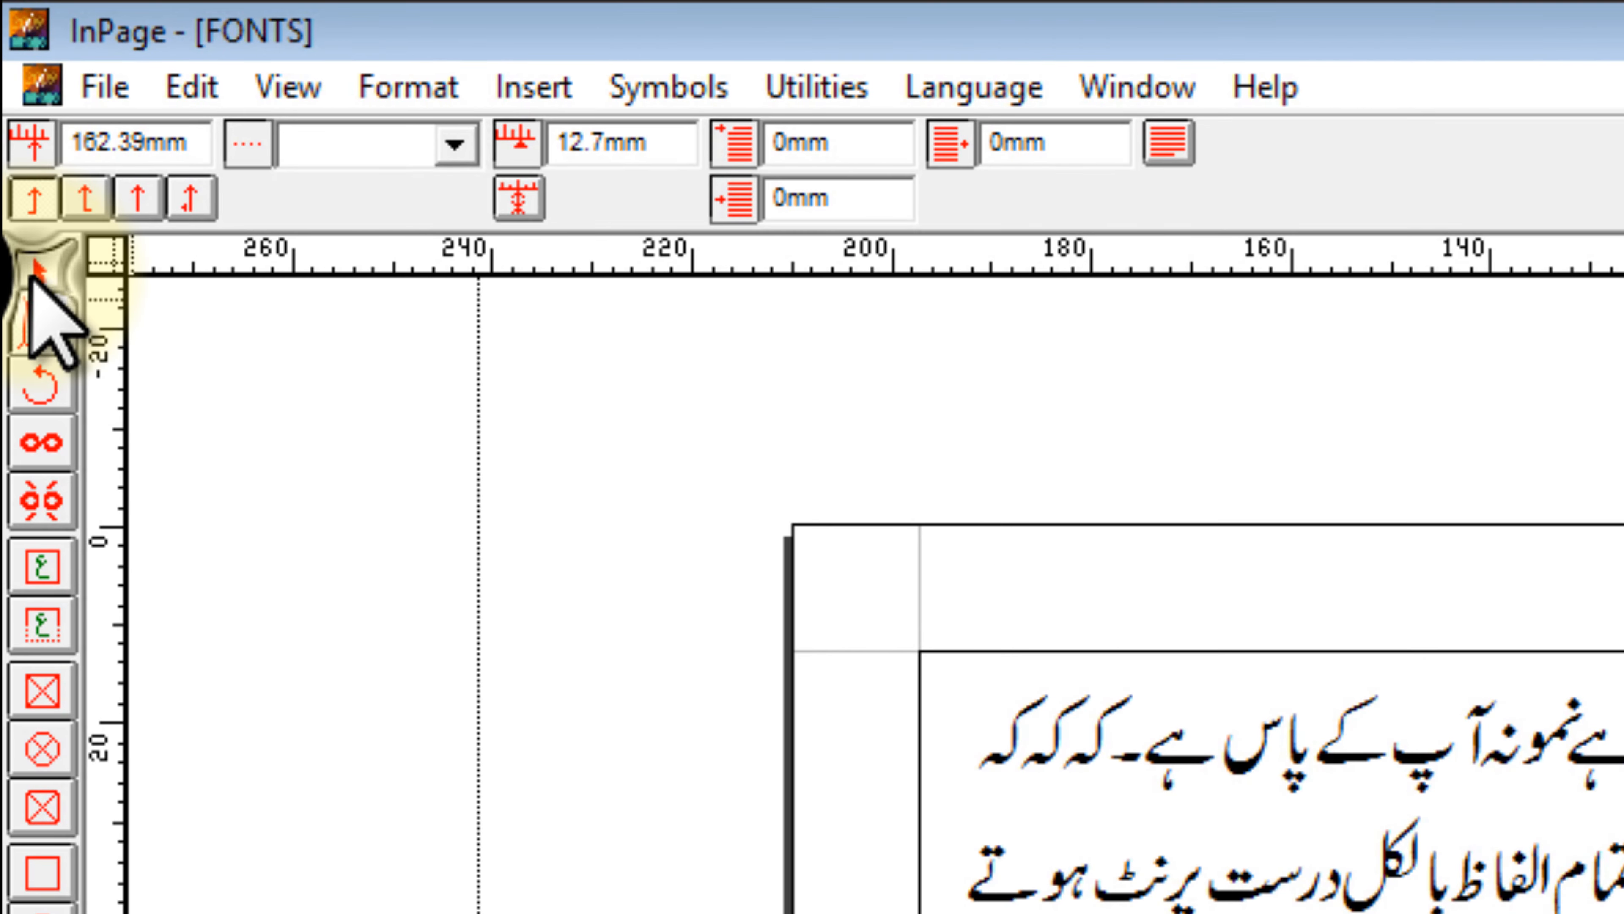
{"action": "left_click", "coordinate": [15, 146]}
{"action": "left_click", "coordinate": [1232, 512]}
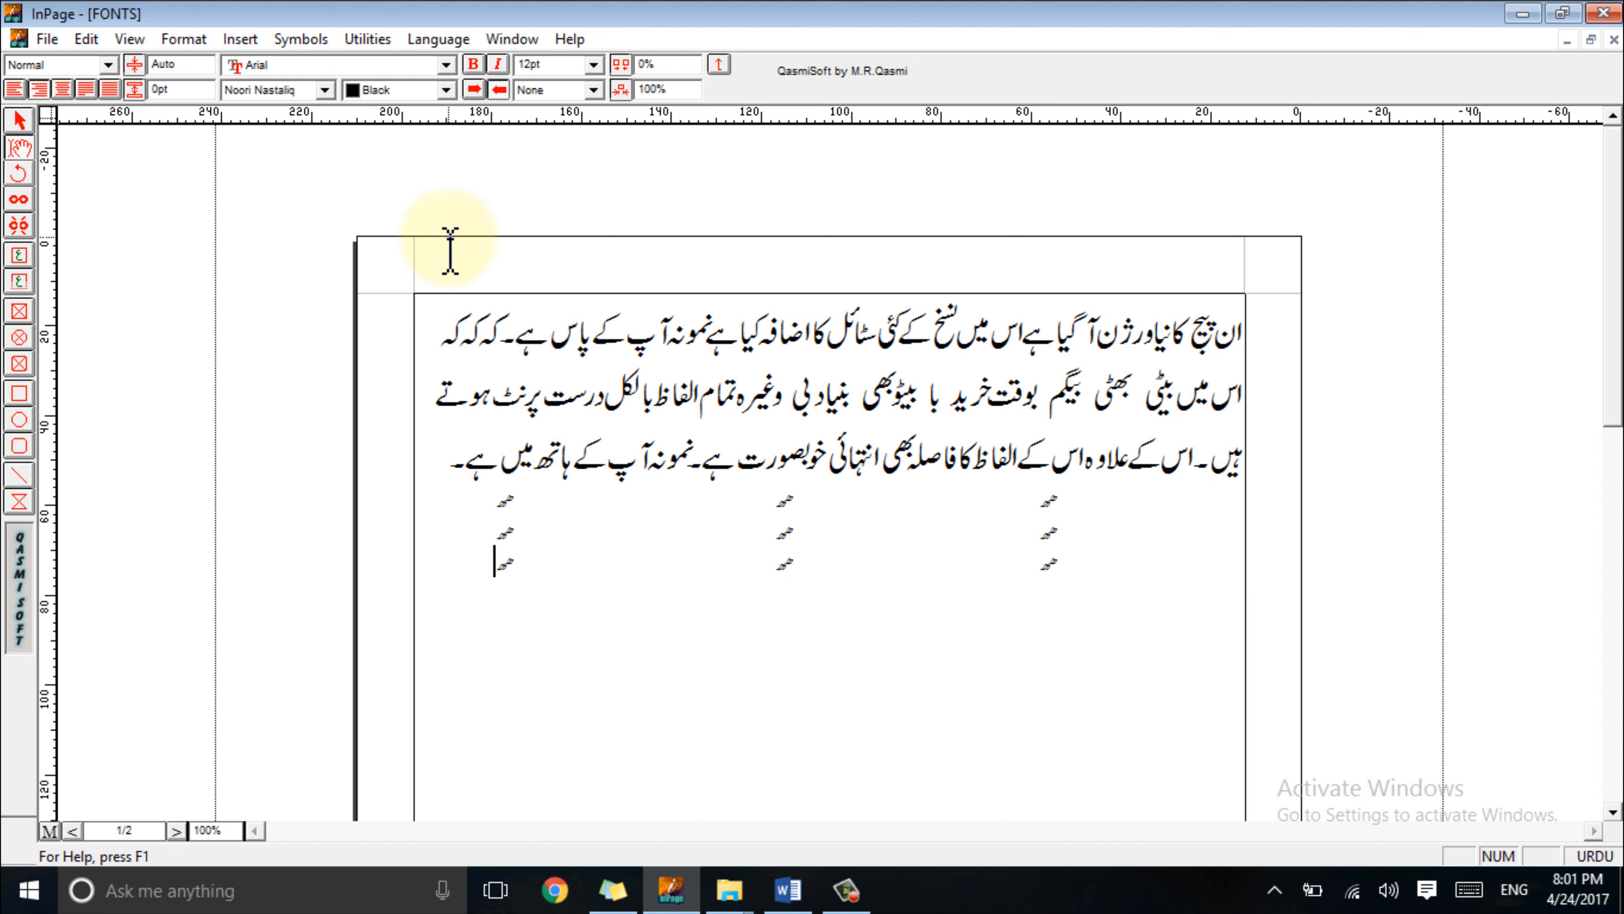
- Add a tab stop at 72.7 mm to the third row of tabbed words and try out its alignment types
{"action": "left_click", "coordinate": [722, 67]}
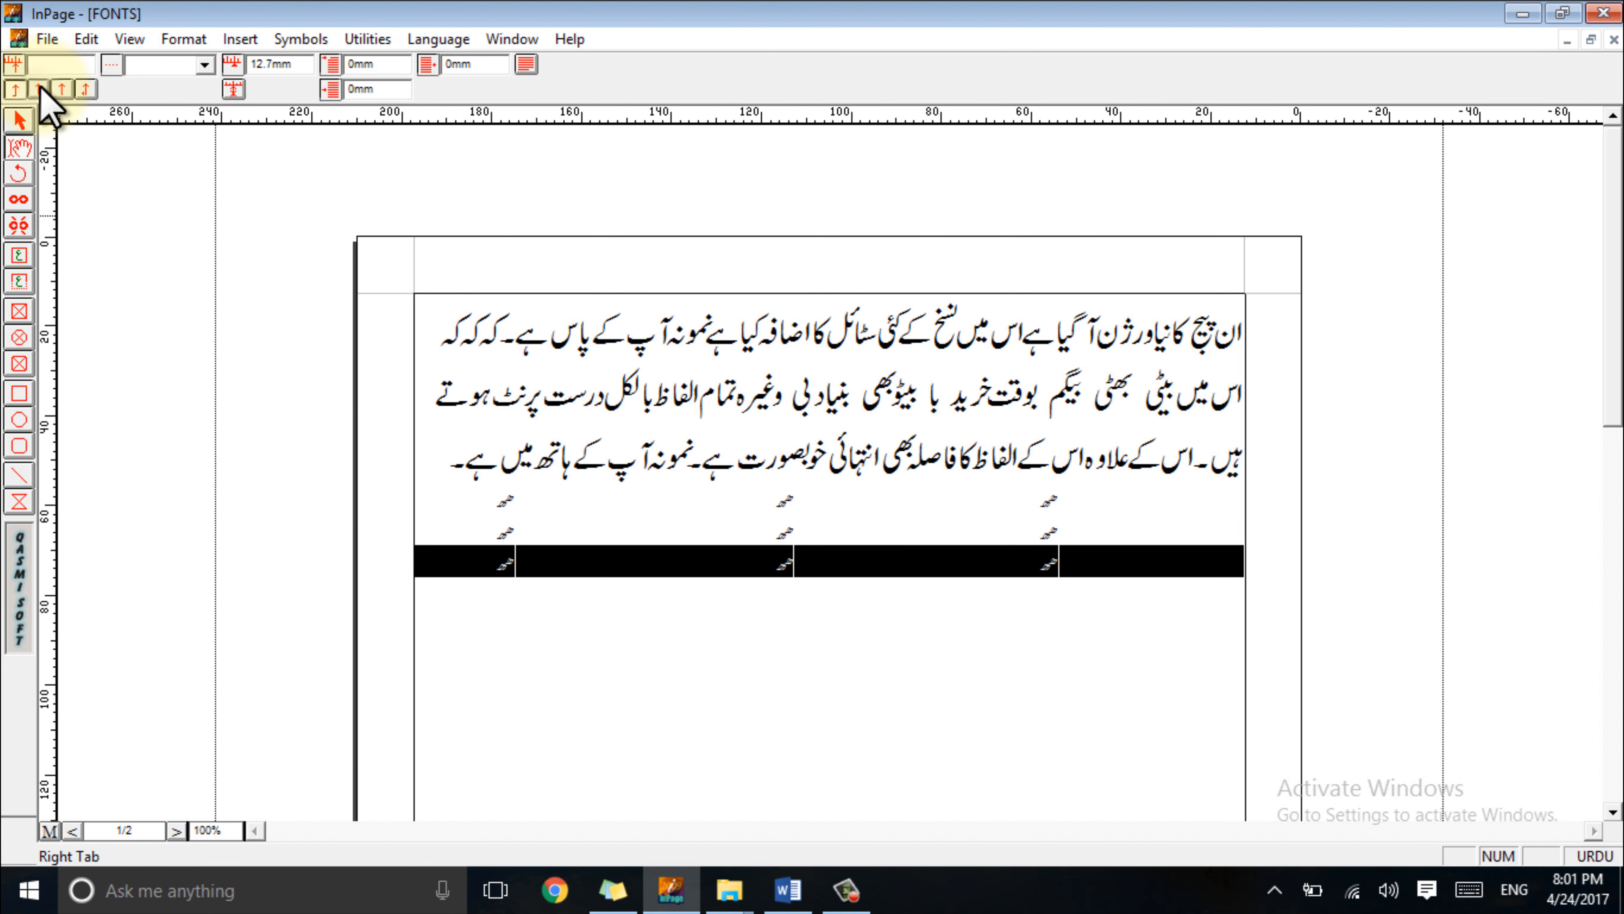
{"action": "left_click", "coordinate": [919, 568]}
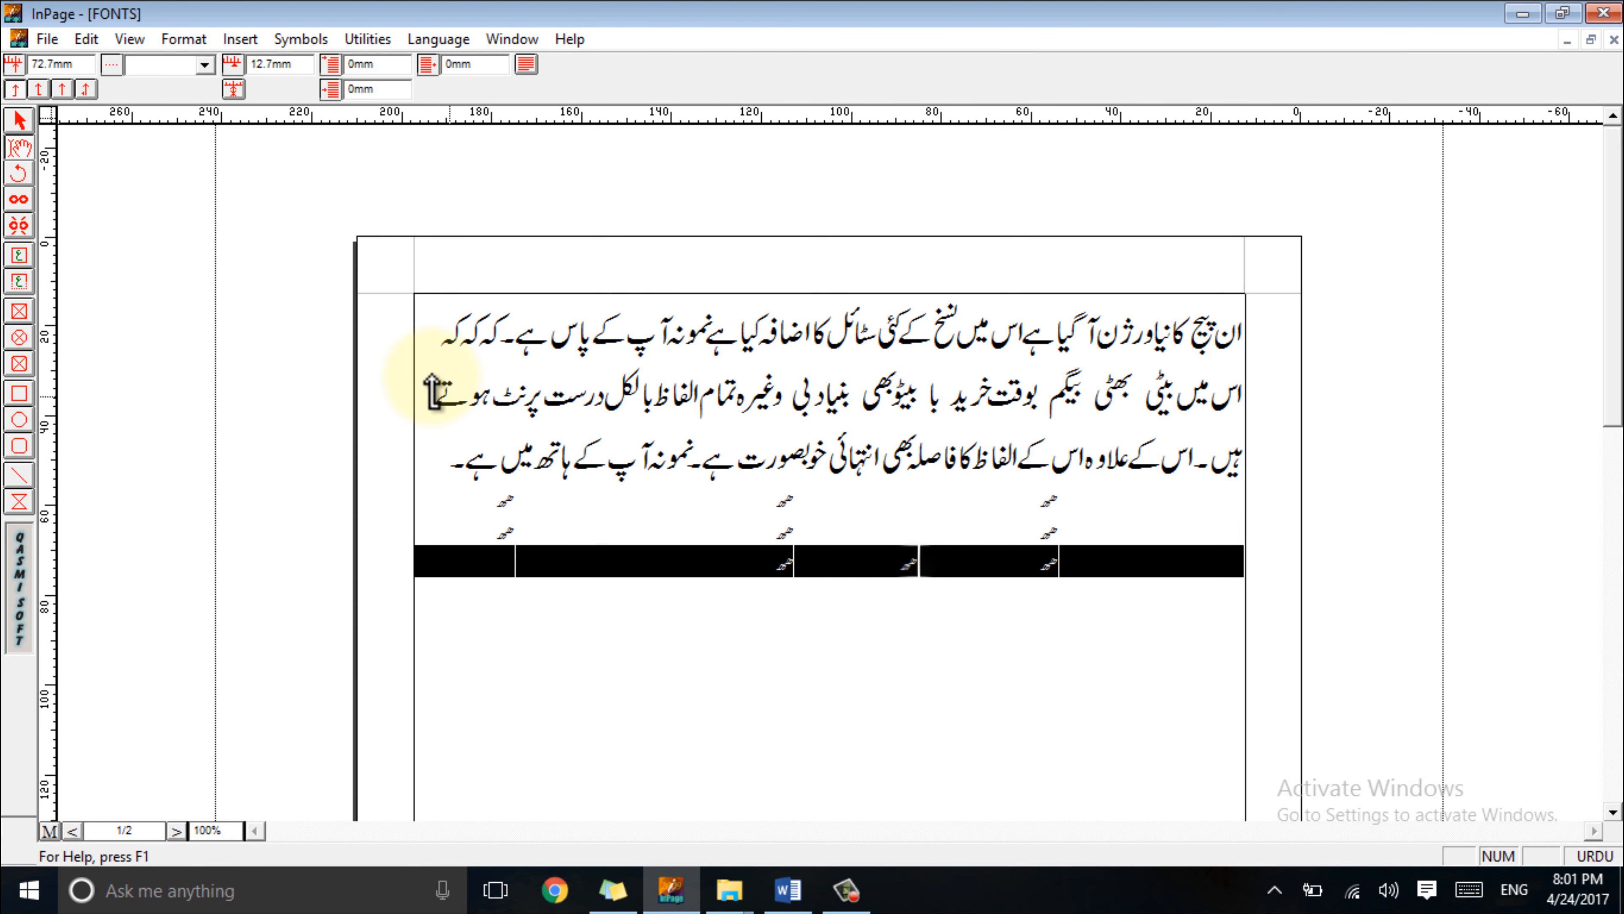
{"action": "left_click", "coordinate": [62, 88]}
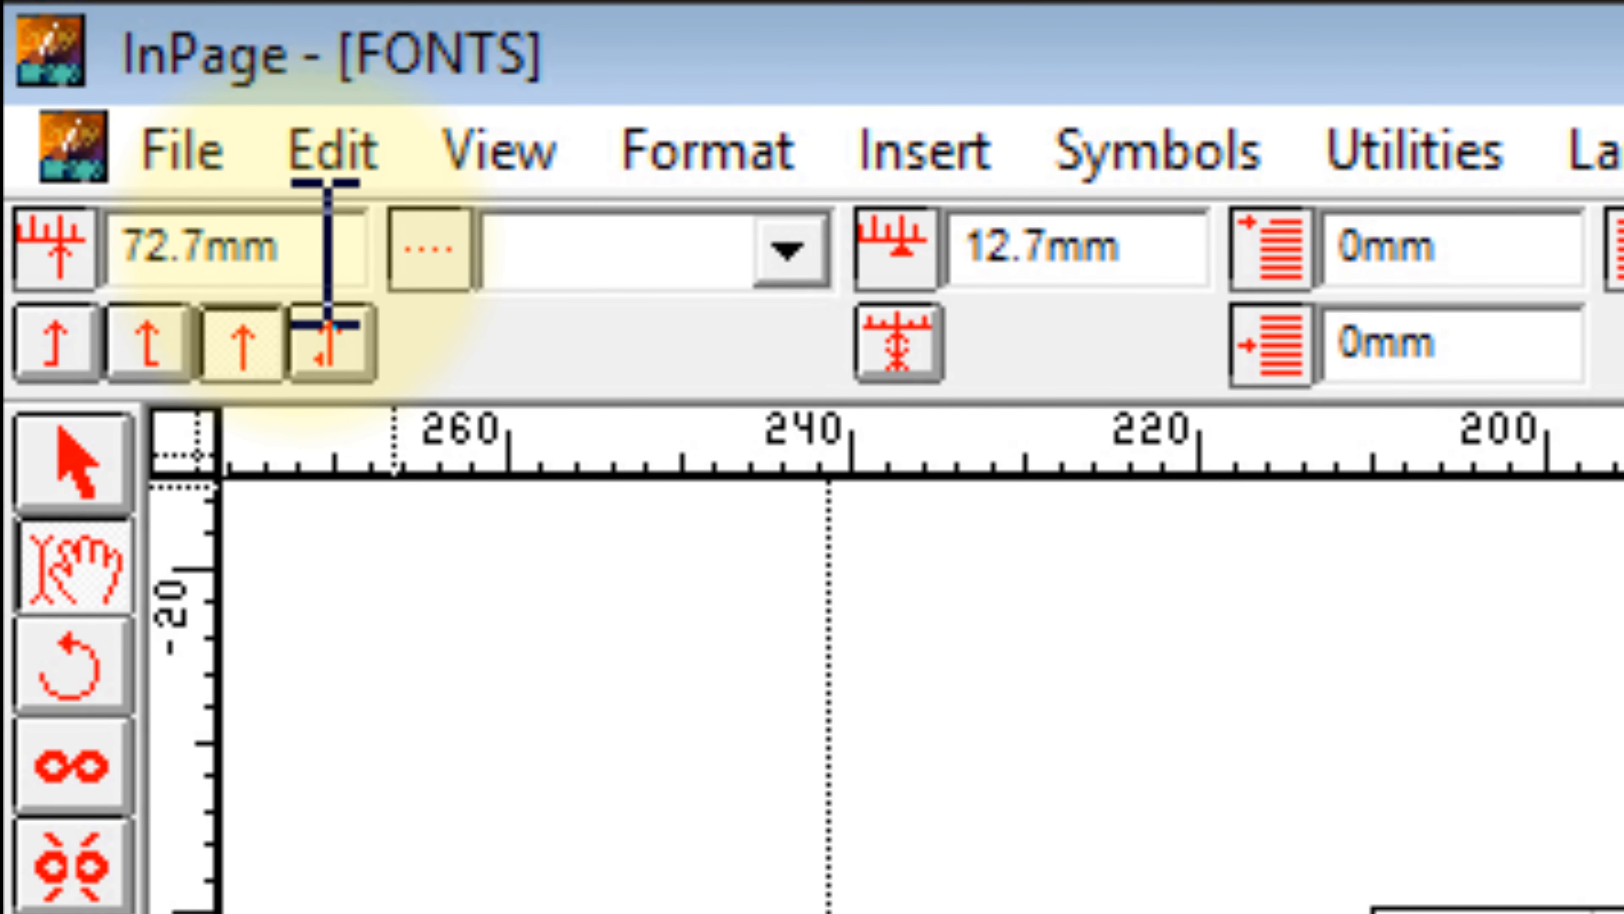
{"action": "left_click", "coordinate": [51, 336]}
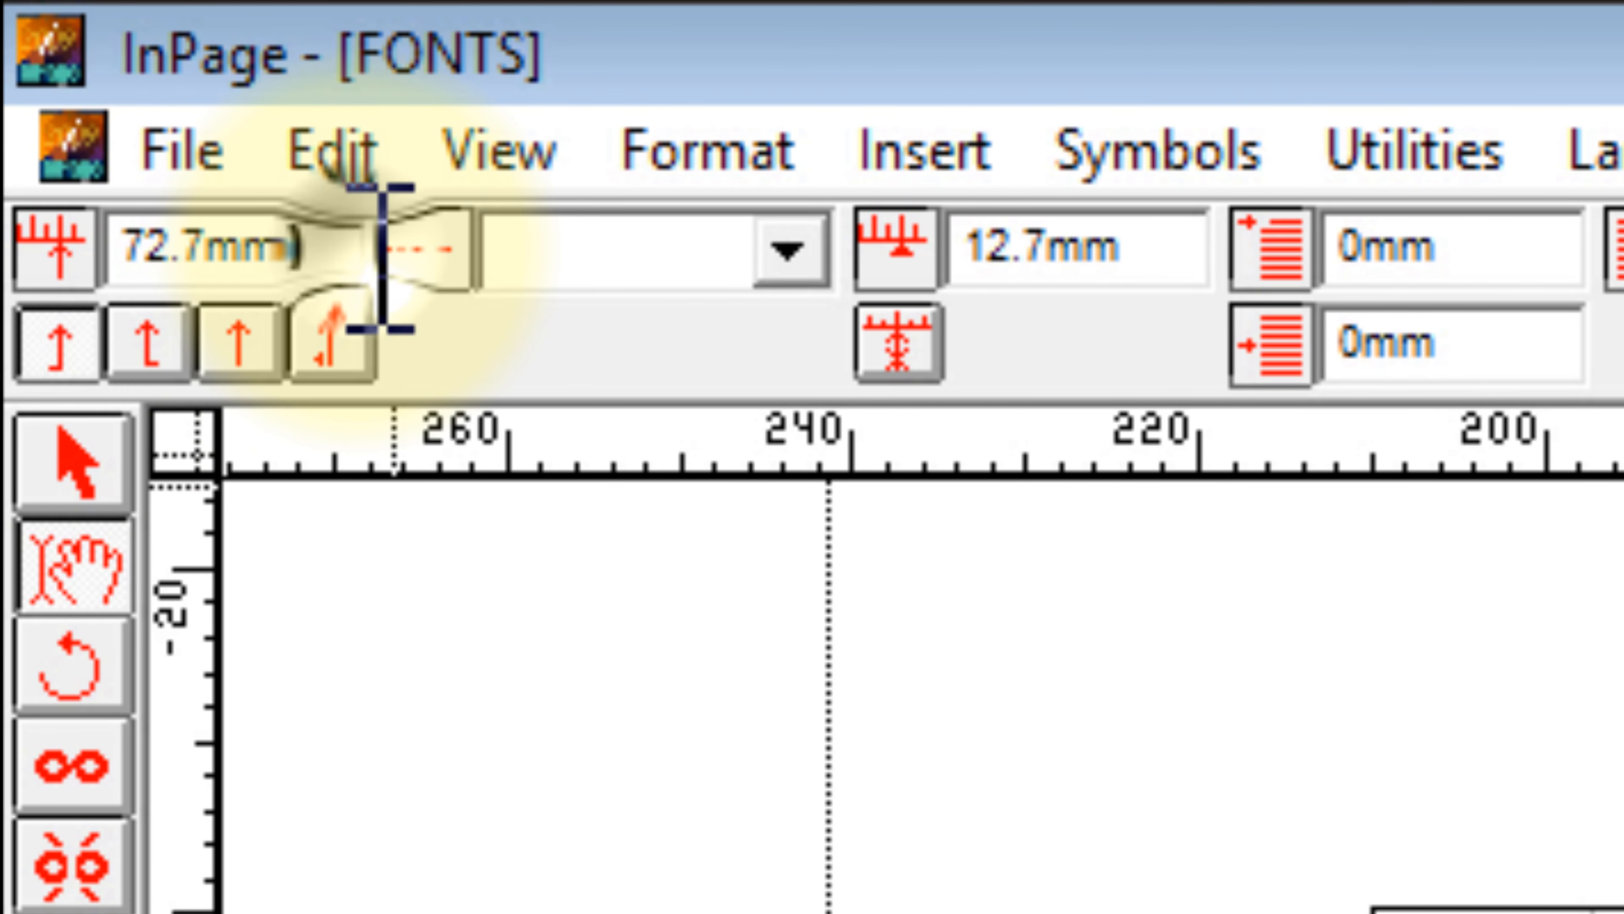
{"action": "left_click_drag", "start_coordinate": [366, 257], "coordinate": [116, 251]}
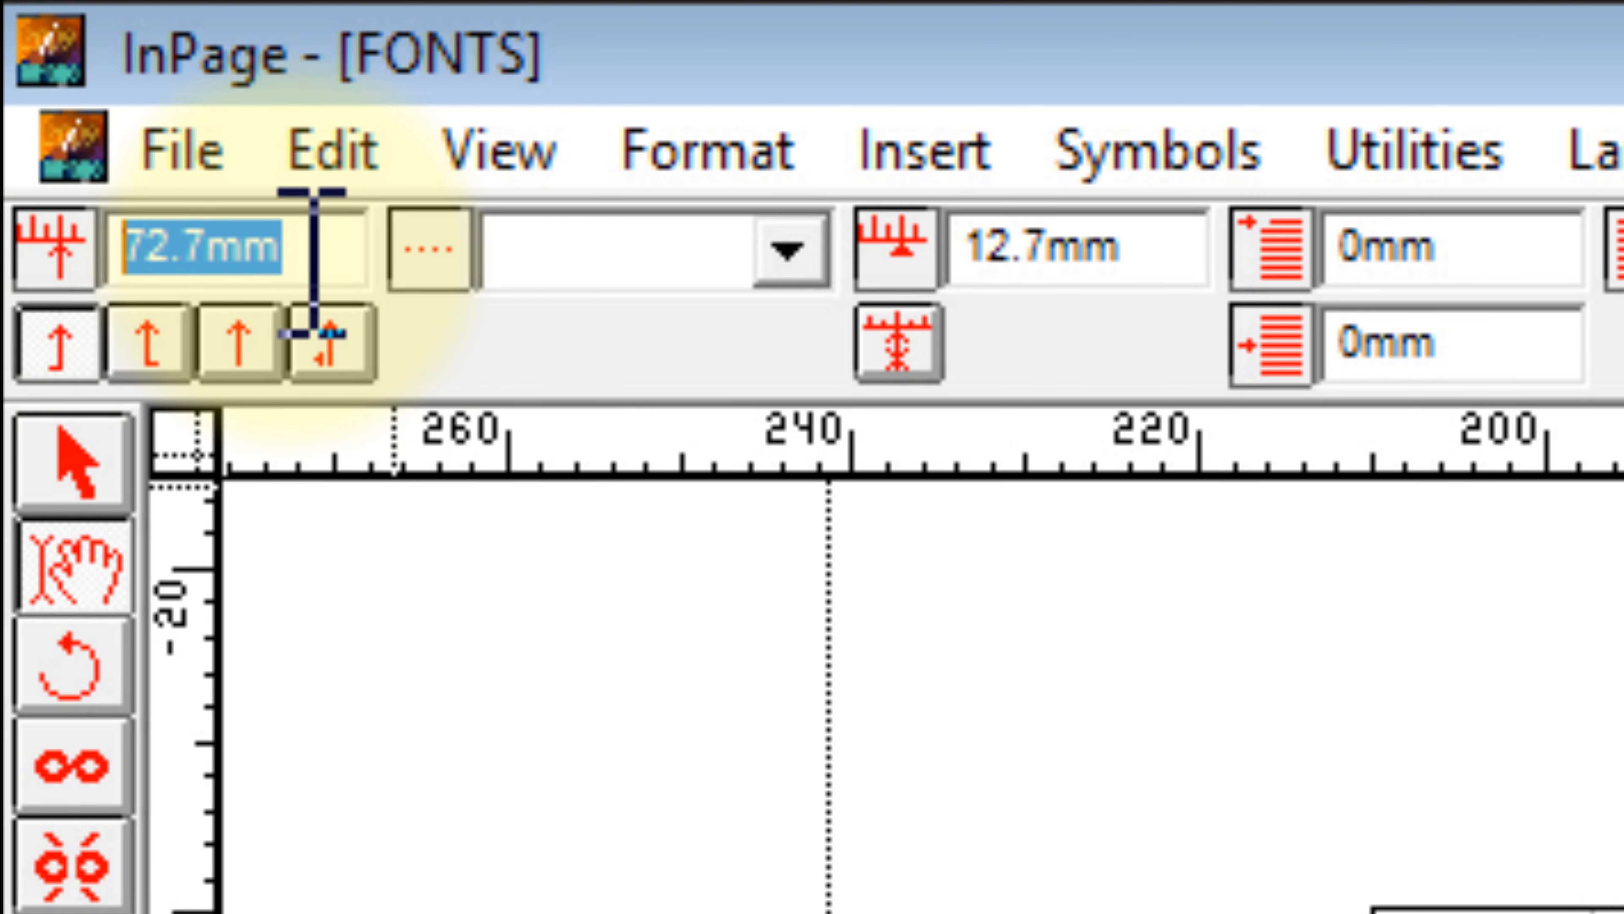
- Give the 72.7 mm tab stop a dotted leader and leave the tab settings
{"action": "left_click", "coordinate": [782, 252]}
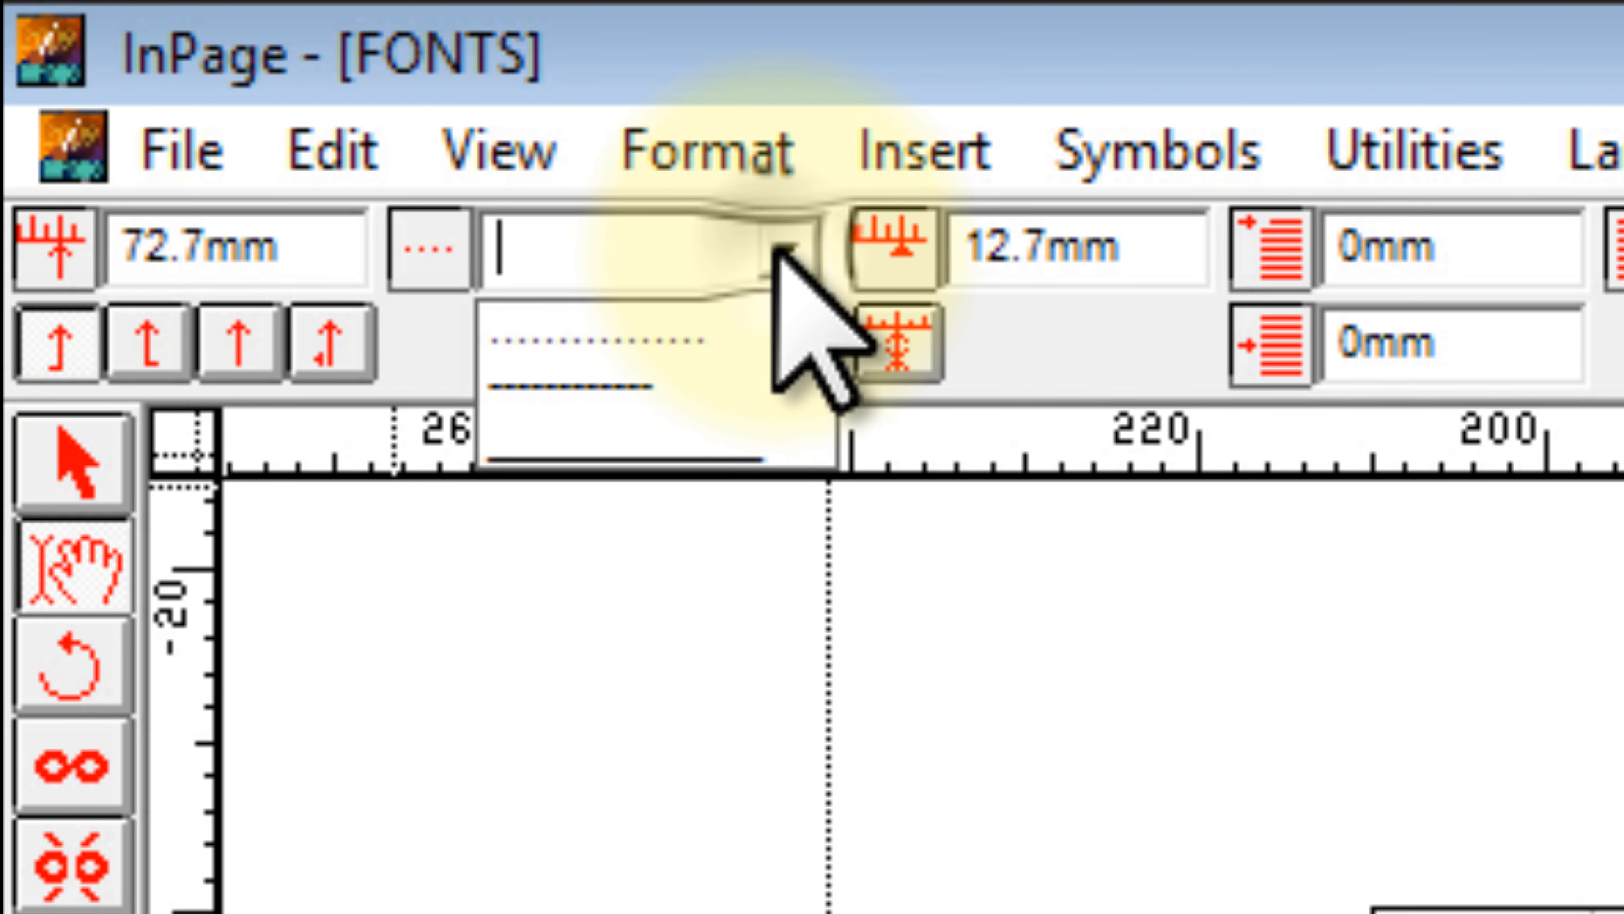
{"action": "left_click", "coordinate": [684, 332]}
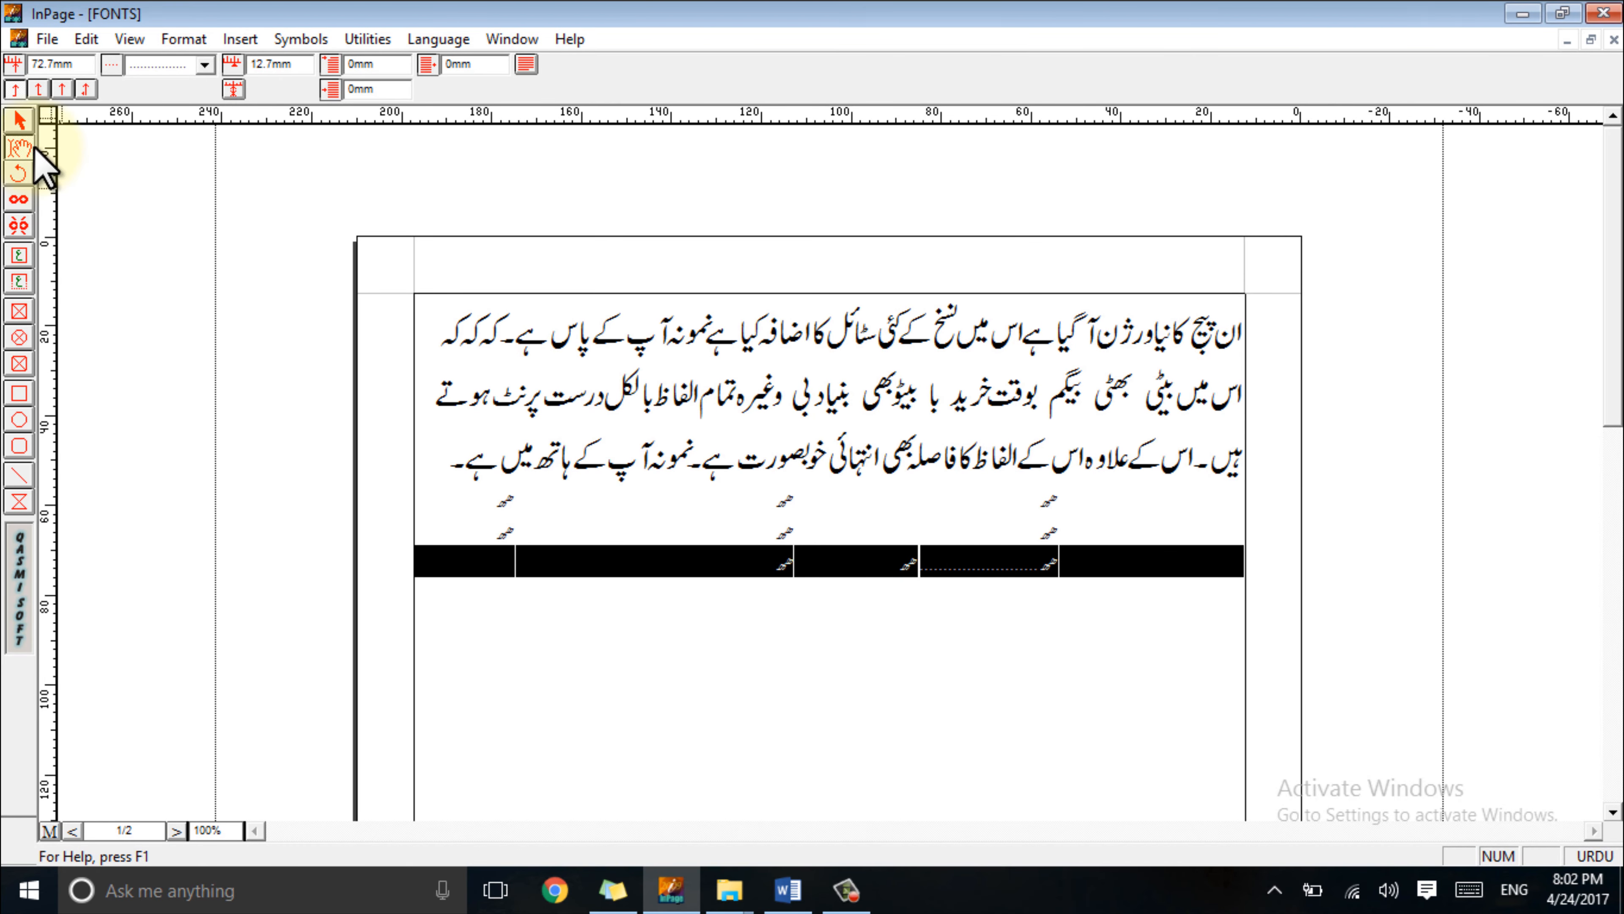
{"action": "left_click", "coordinate": [18, 120]}
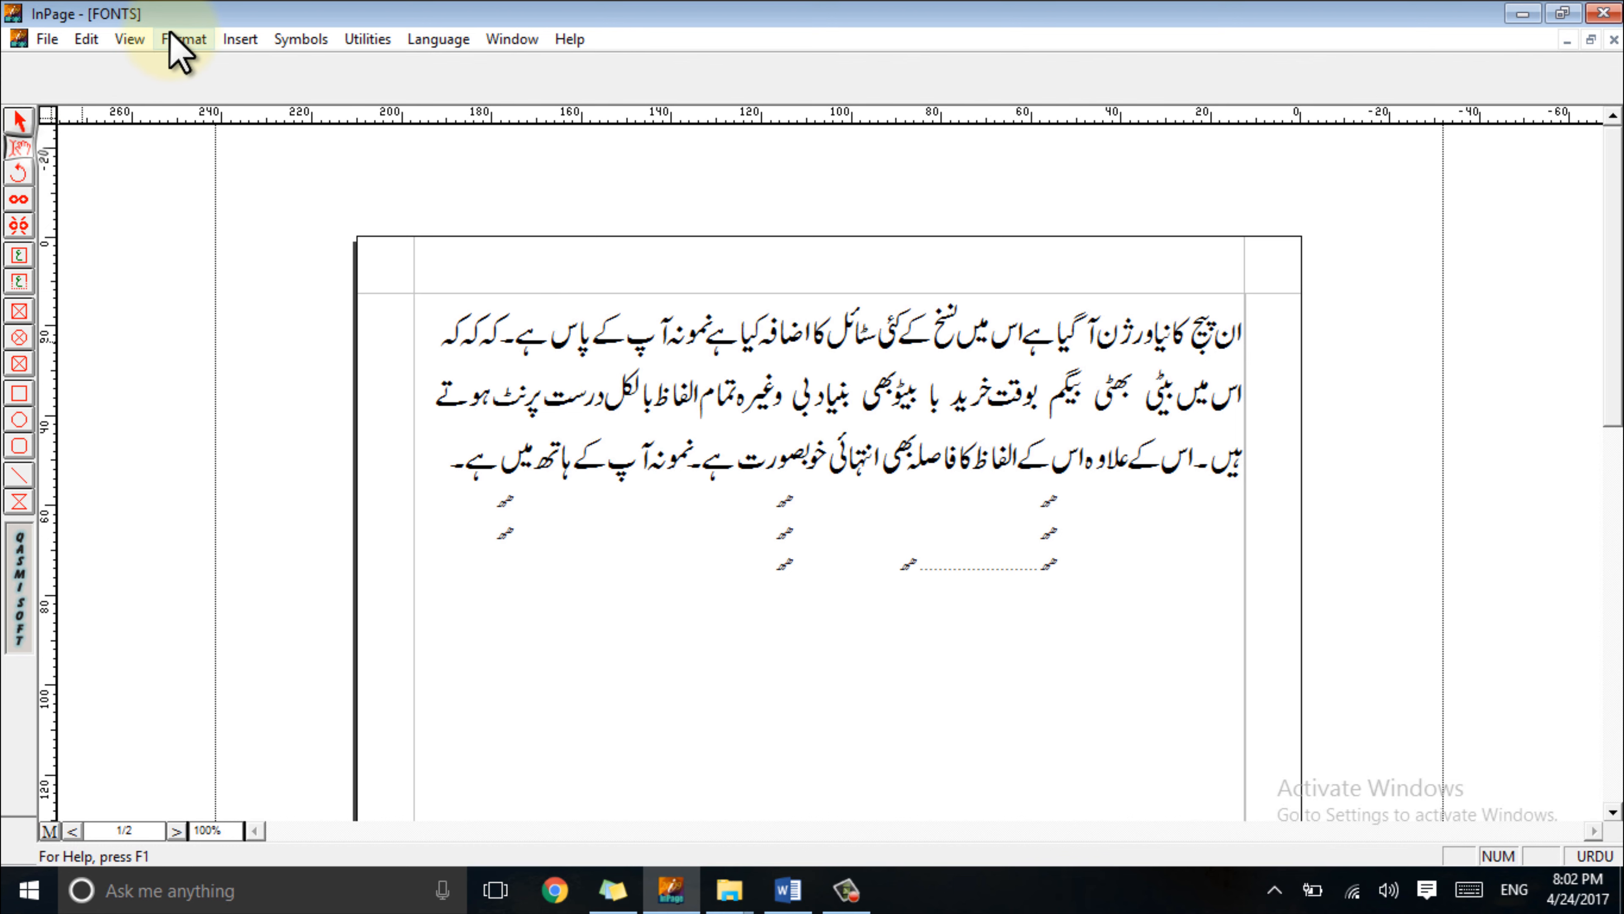
- View the tab stops set on the first row of tabbed words below the text
{"action": "left_click", "coordinate": [1143, 419]}
{"action": "left_click", "coordinate": [1228, 393]}
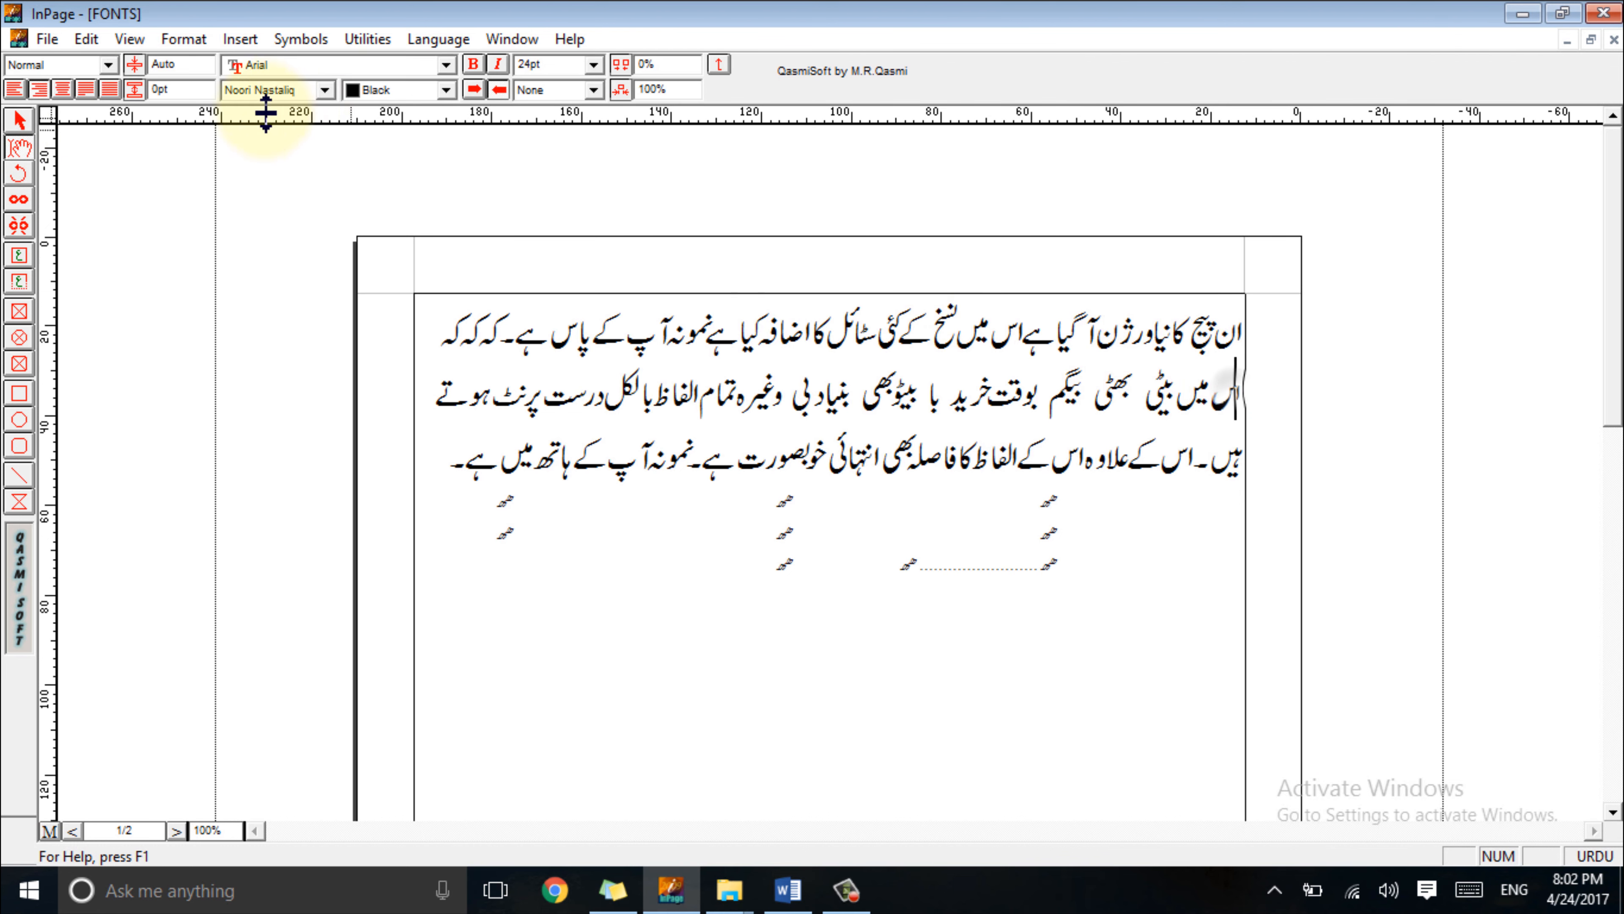
{"action": "left_click", "coordinate": [1238, 509]}
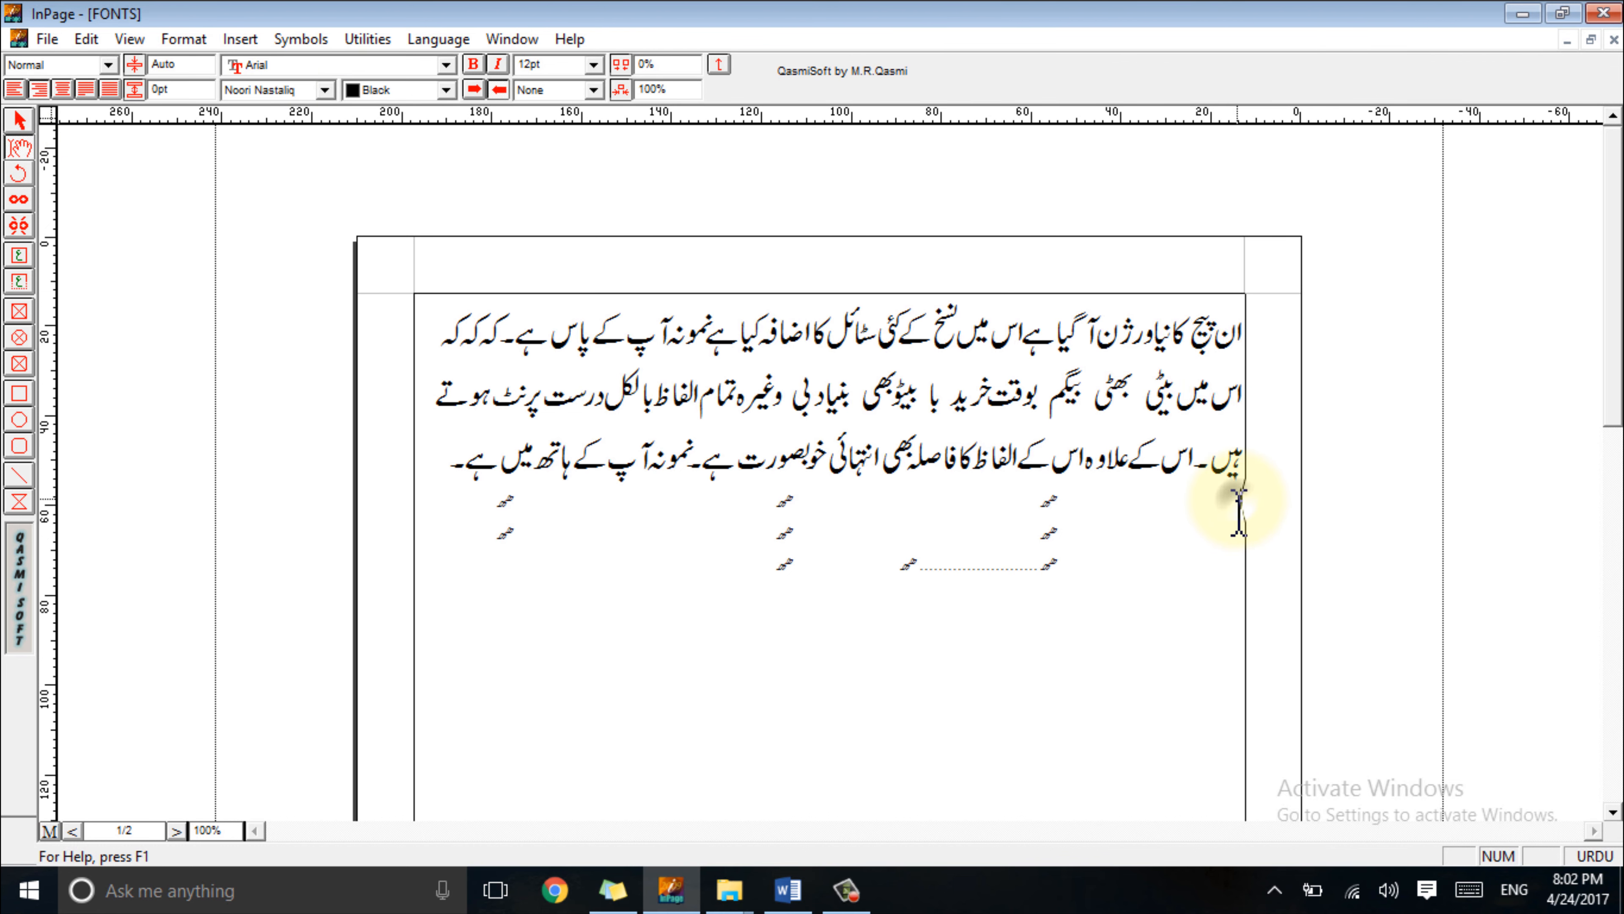
{"action": "left_click", "coordinate": [719, 64]}
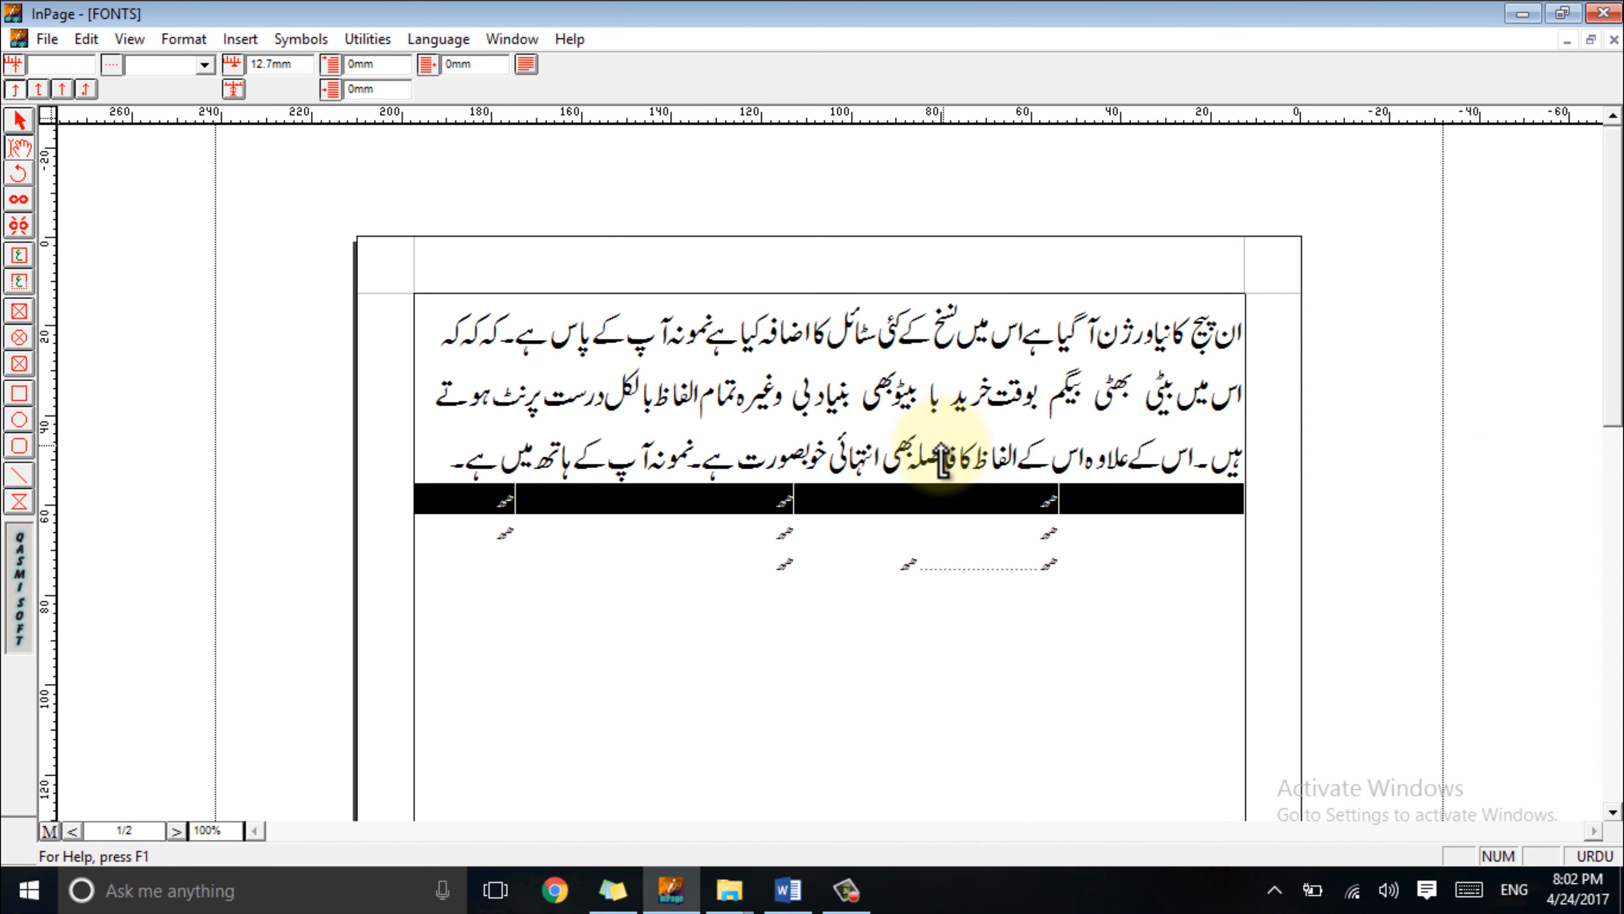
{"action": "left_click", "coordinate": [18, 119]}
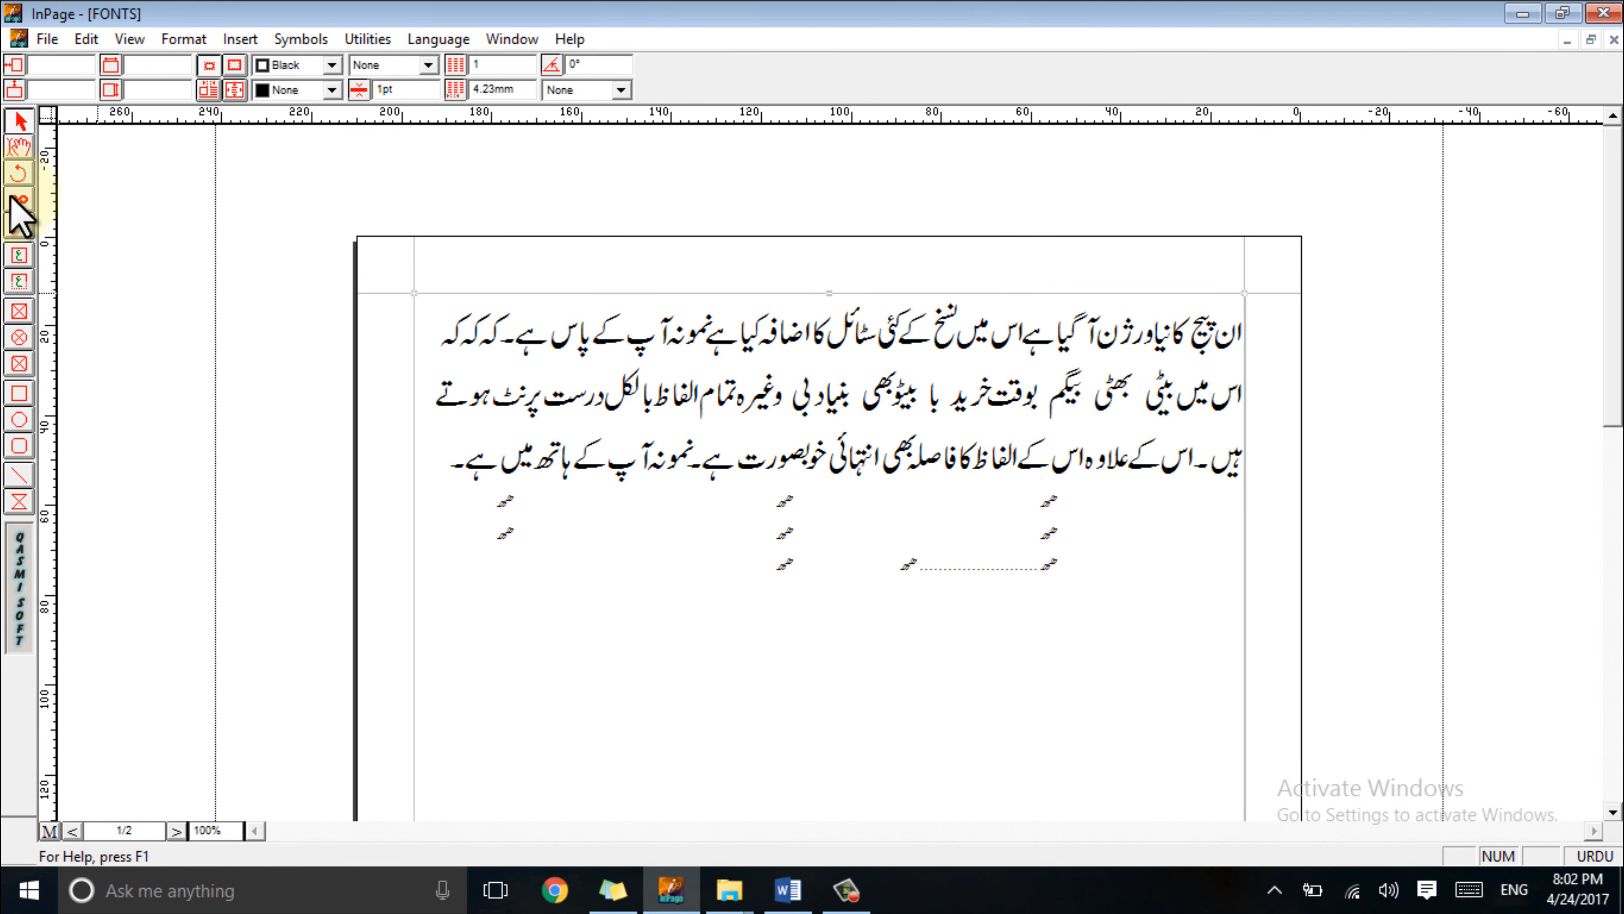
- Clear all custom tab stops from the first row of tabbed words
{"action": "left_click", "coordinate": [19, 146]}
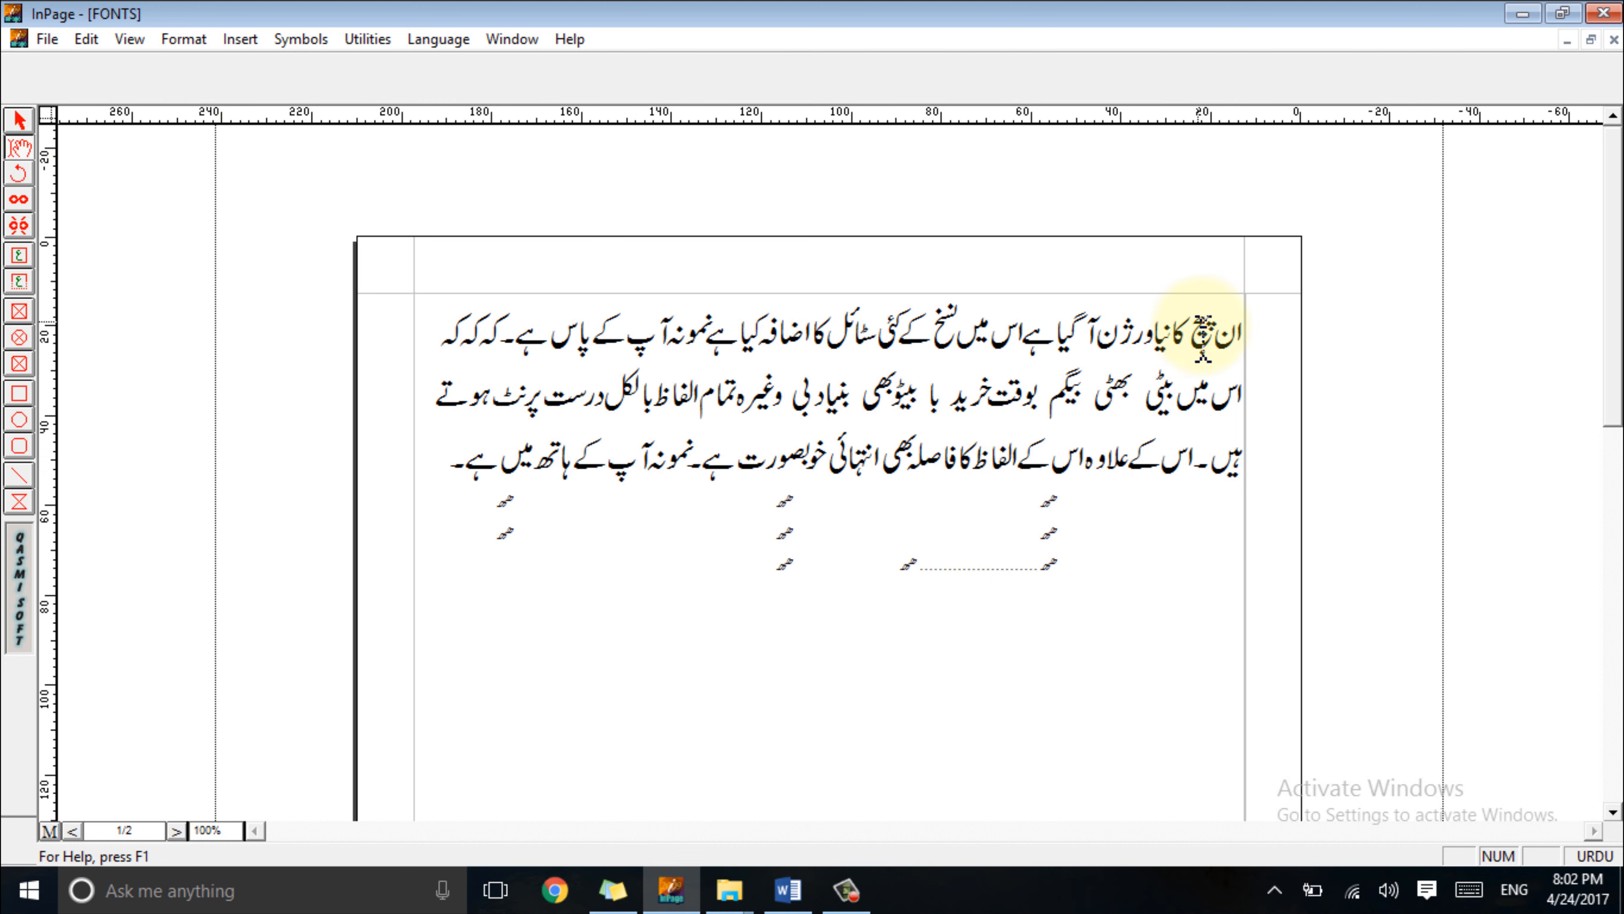
{"action": "left_click", "coordinate": [1239, 515]}
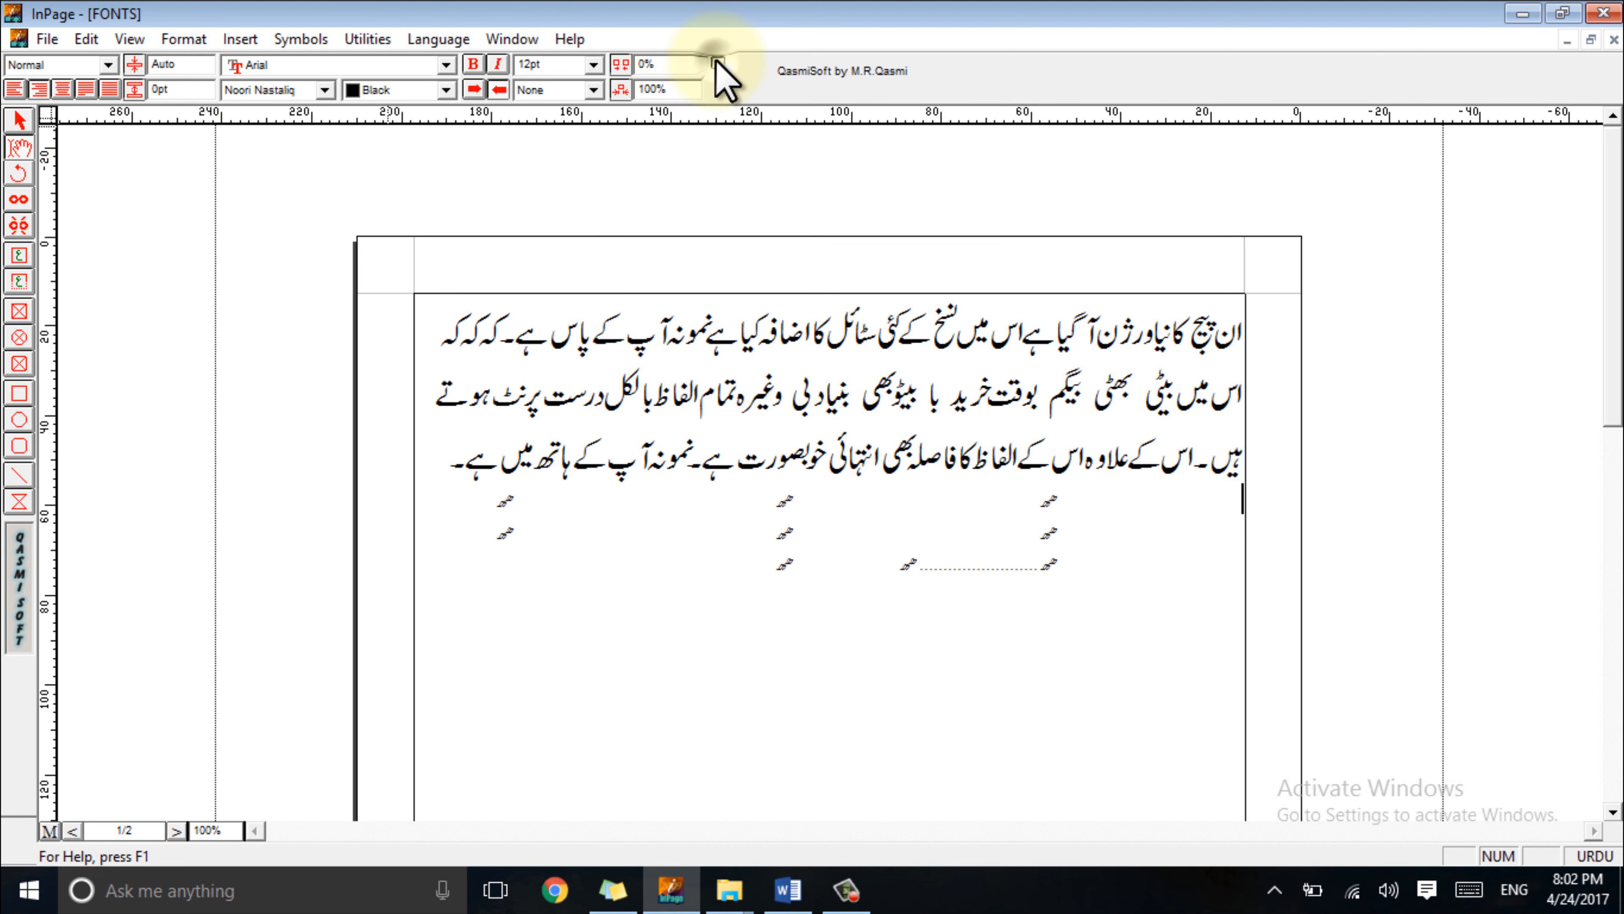
{"action": "triple_click", "coordinate": [1106, 502]}
{"action": "left_click", "coordinate": [234, 91]}
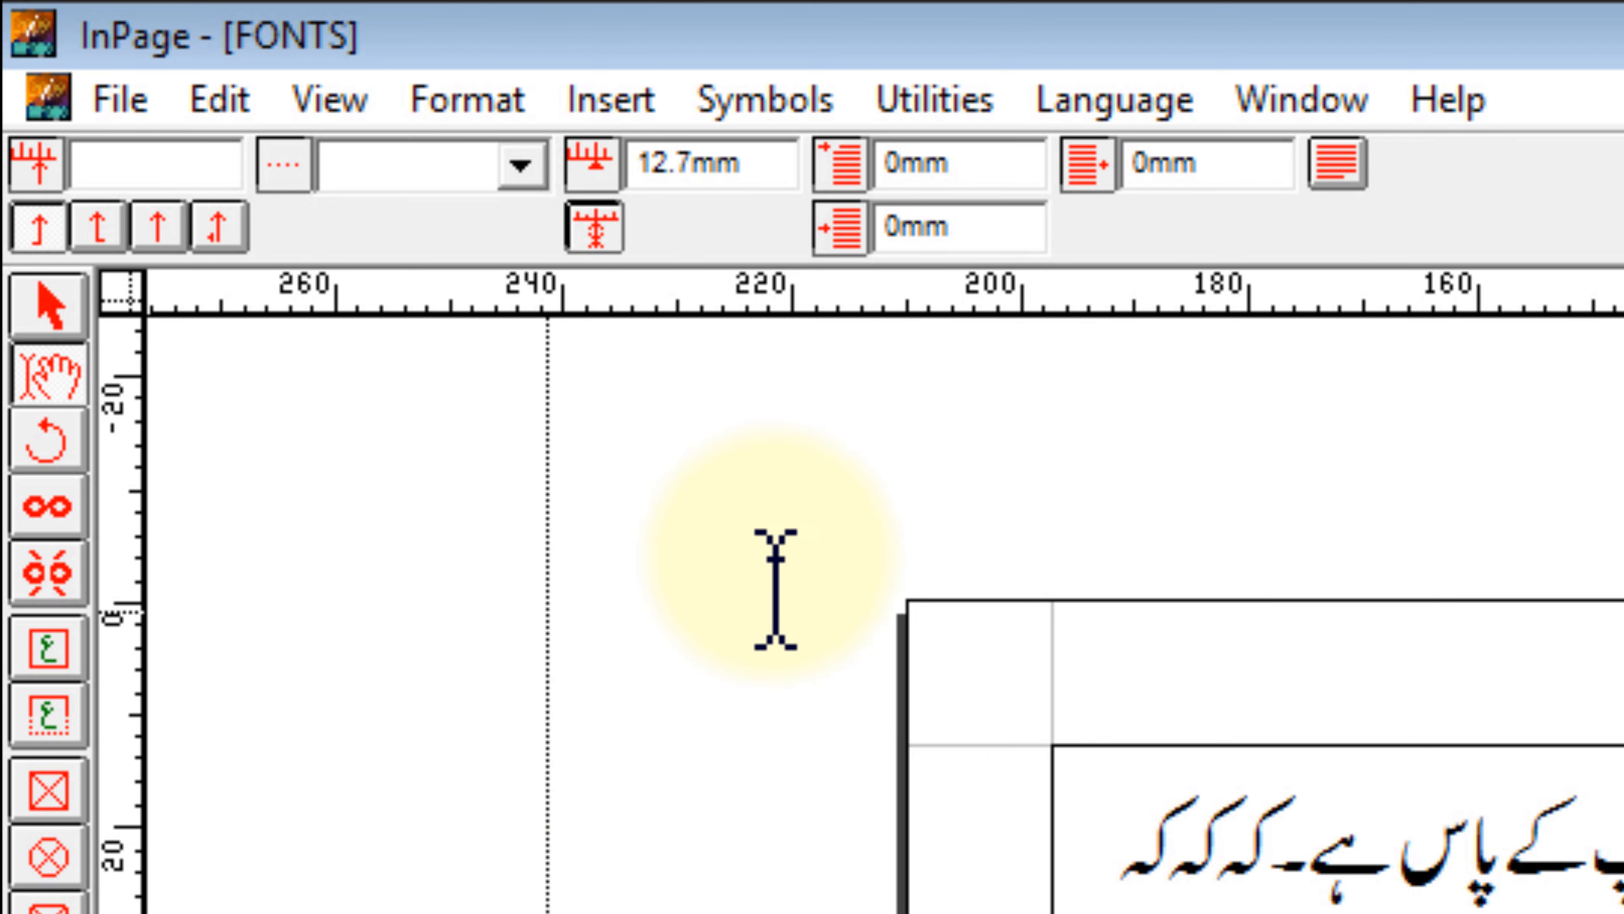
{"action": "left_click", "coordinate": [52, 310]}
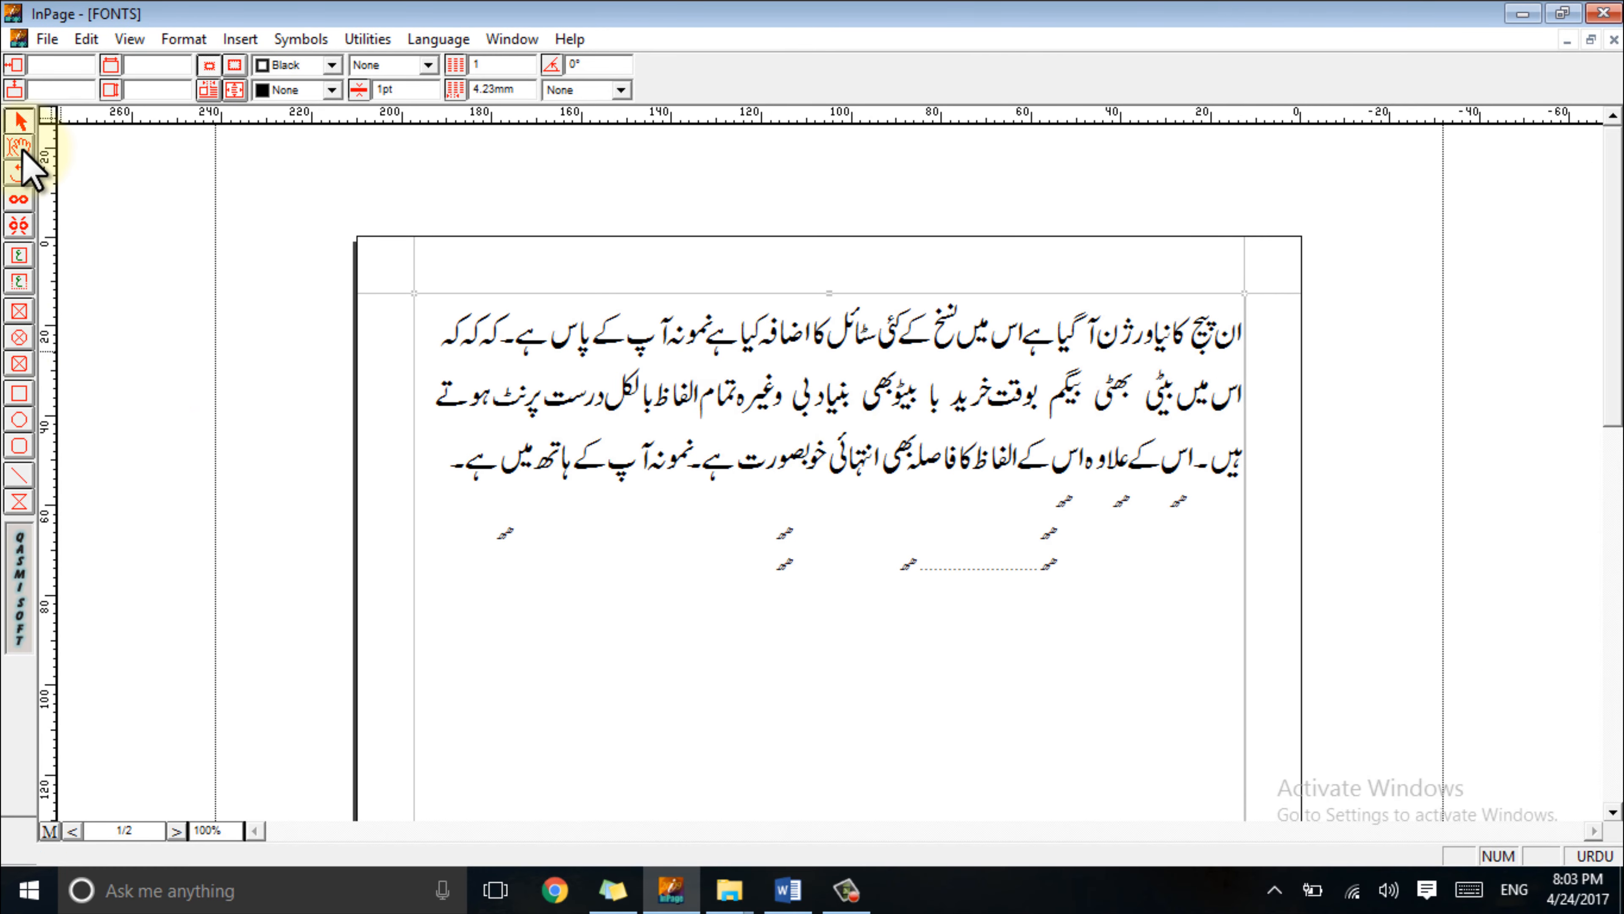
- Insert four tabs after "ہیں۔" in the second paragraph
{"action": "left_click", "coordinate": [19, 147]}
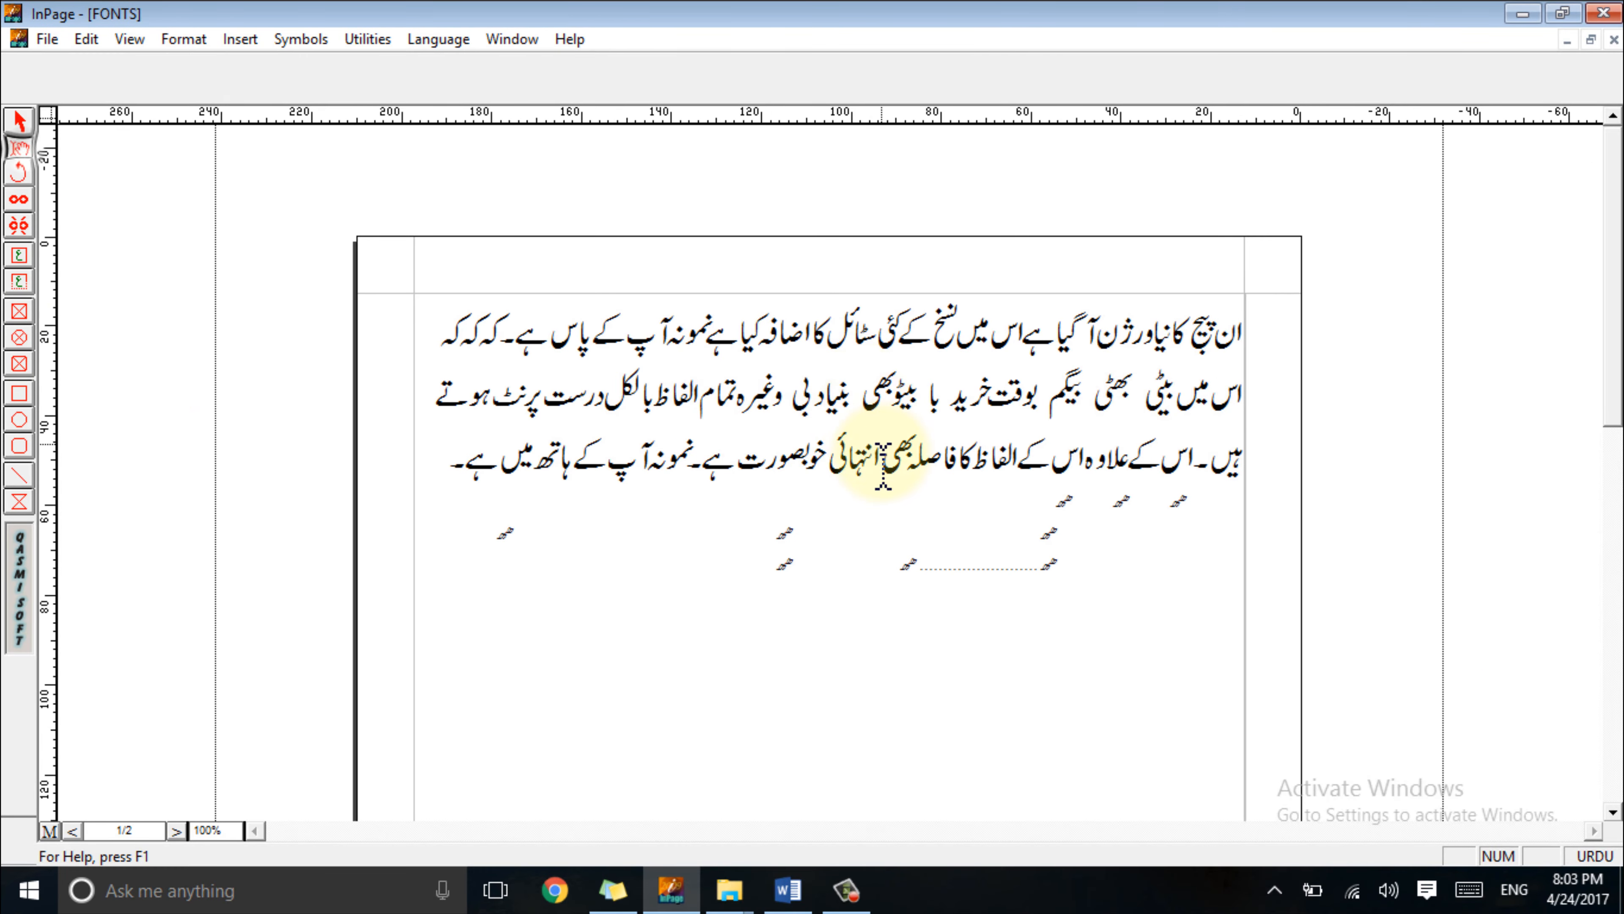
{"action": "left_click", "coordinate": [1194, 458]}
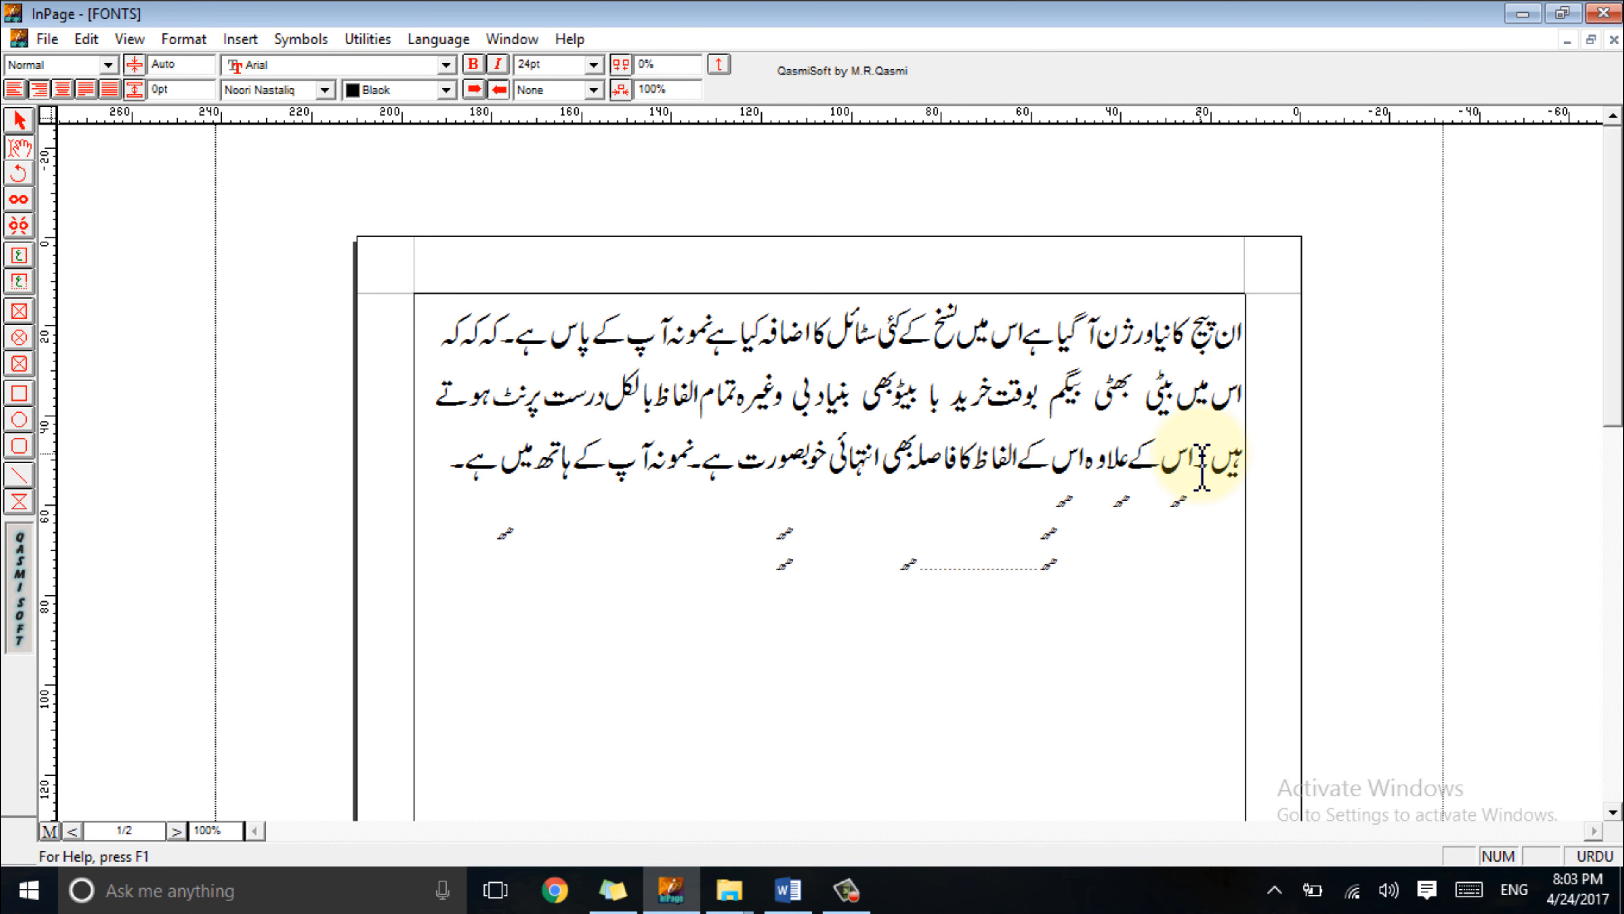
{"action": "key", "text": "Tab"}
{"action": "key", "text": "Tab"}
{"action": "key", "text": "Tab"}
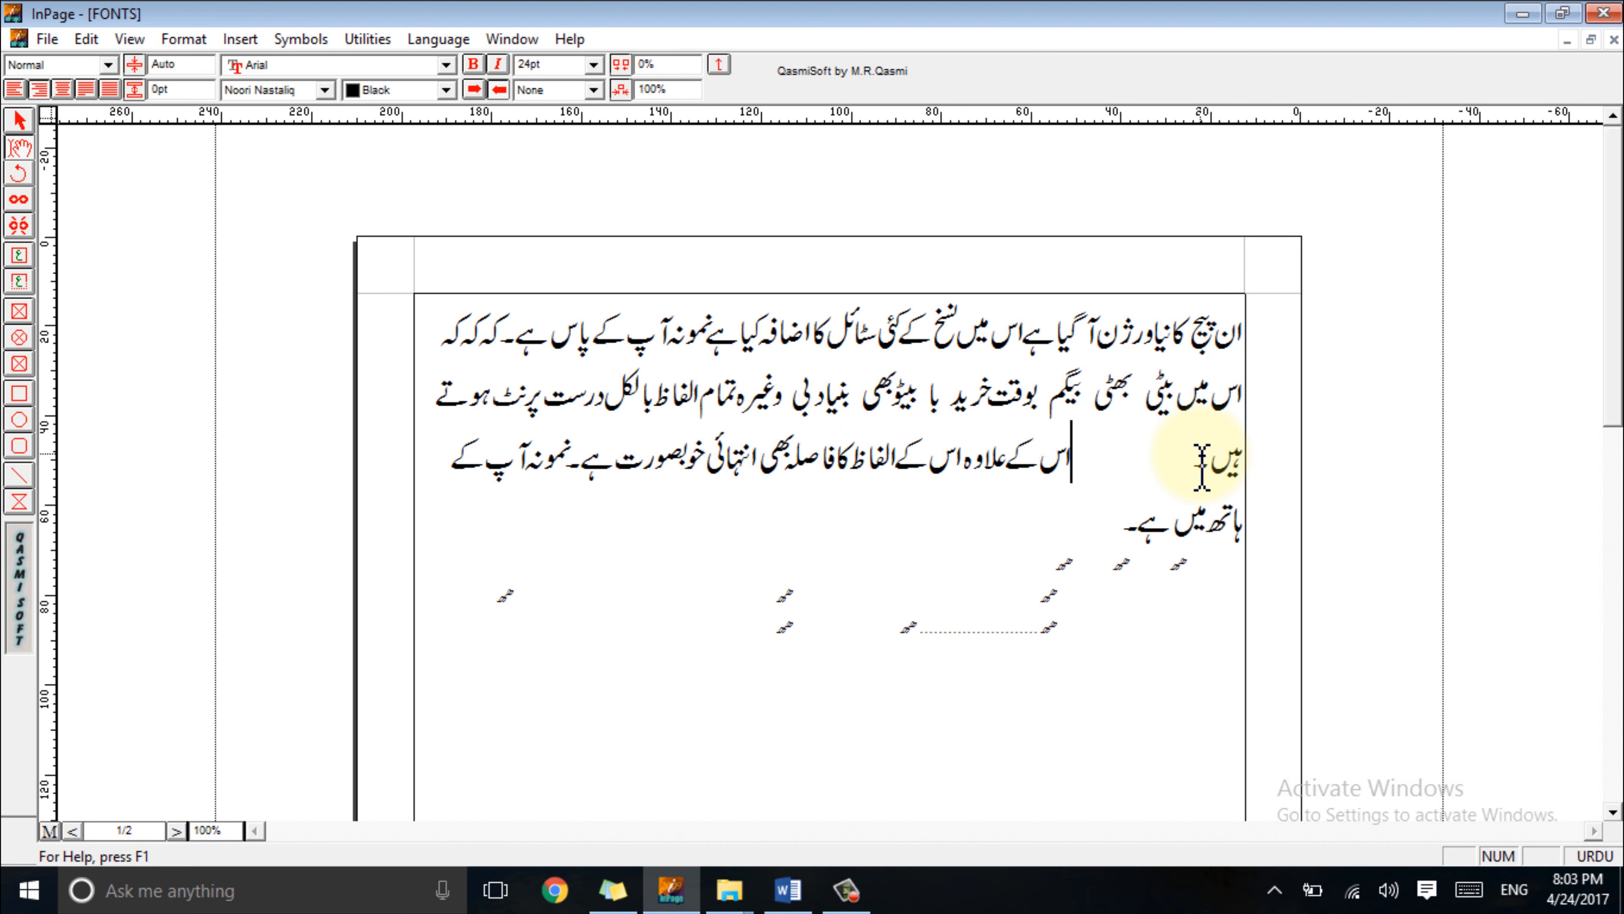
{"action": "type", "text": "۔"}
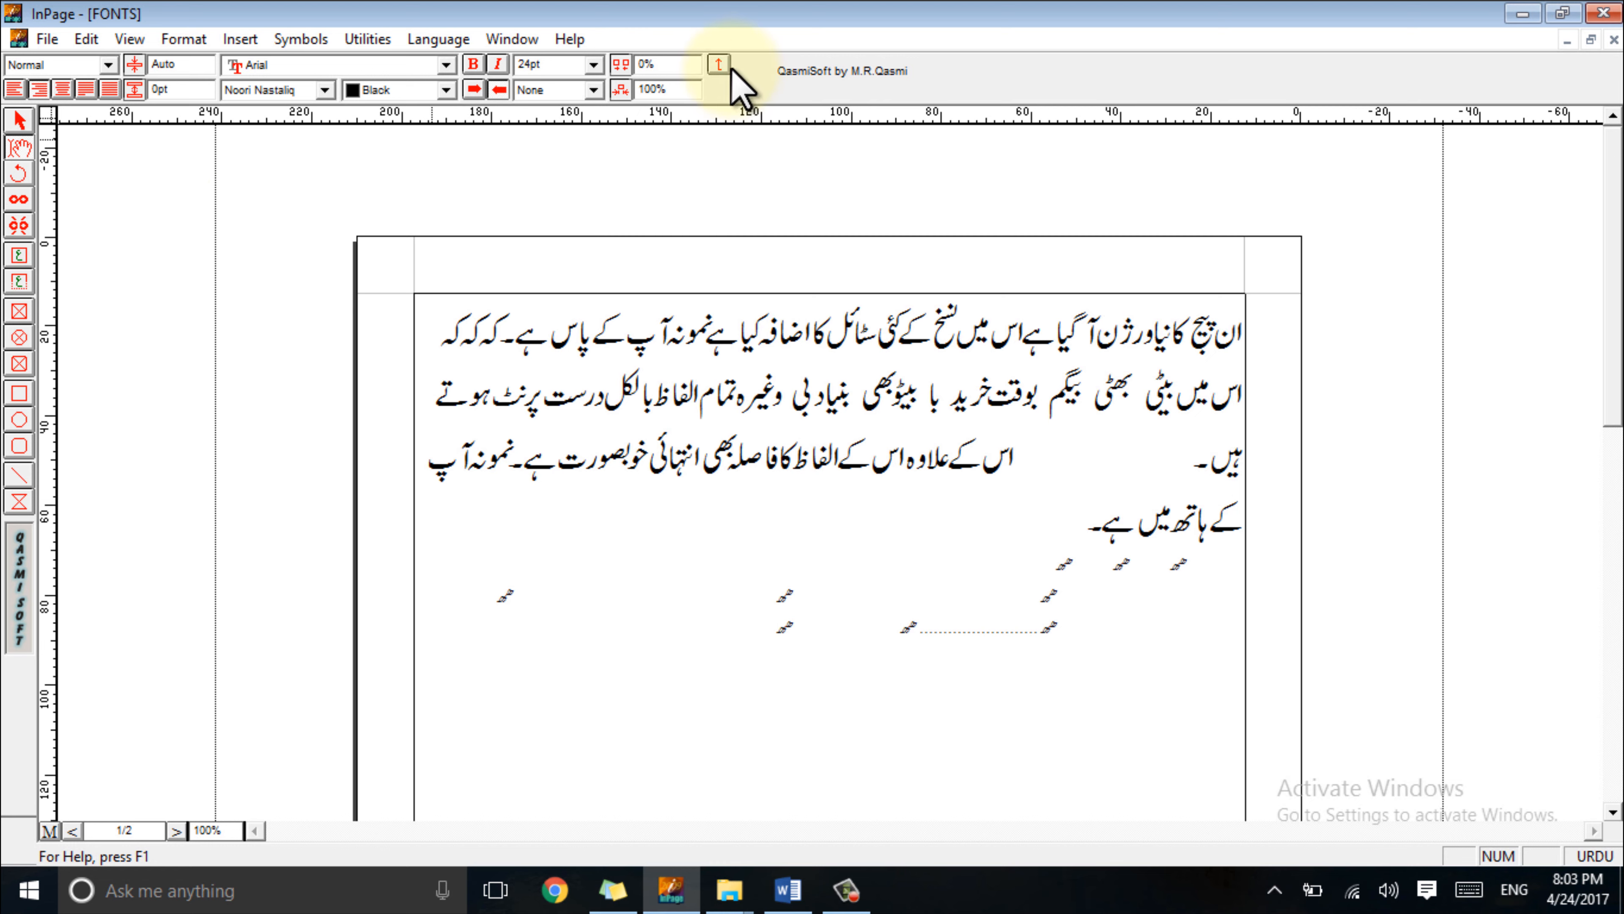
- Set the default tab spacing of the second paragraph to 25 mm
{"action": "left_click", "coordinate": [718, 64]}
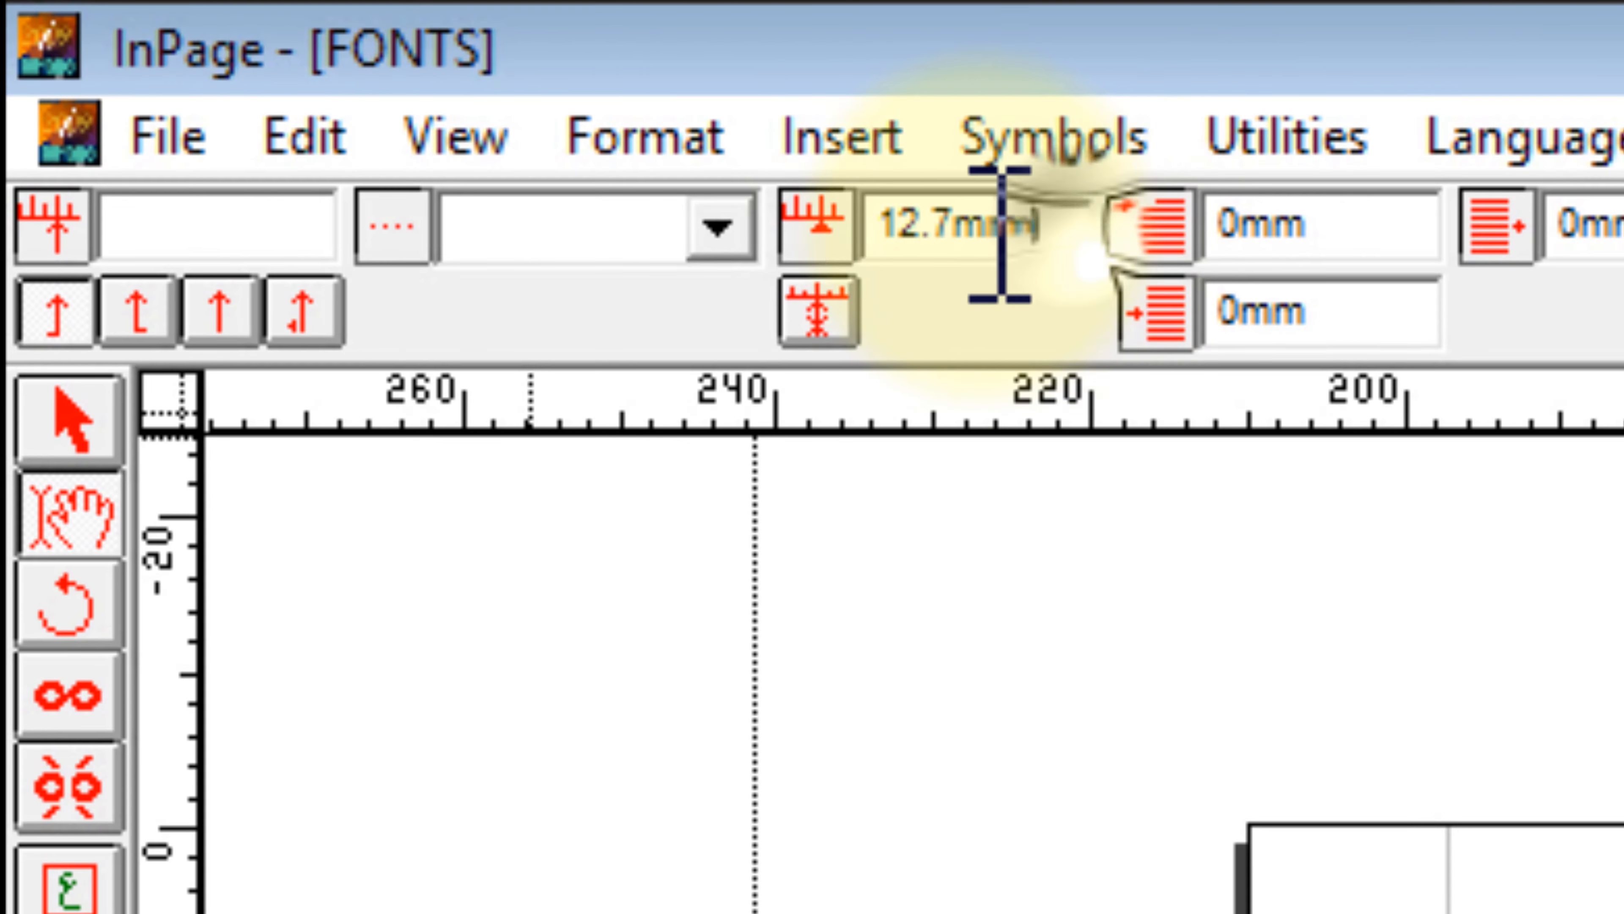
{"action": "left_click_drag", "start_coordinate": [287, 64], "coordinate": [221, 66]}
{"action": "type", "text": "18"}
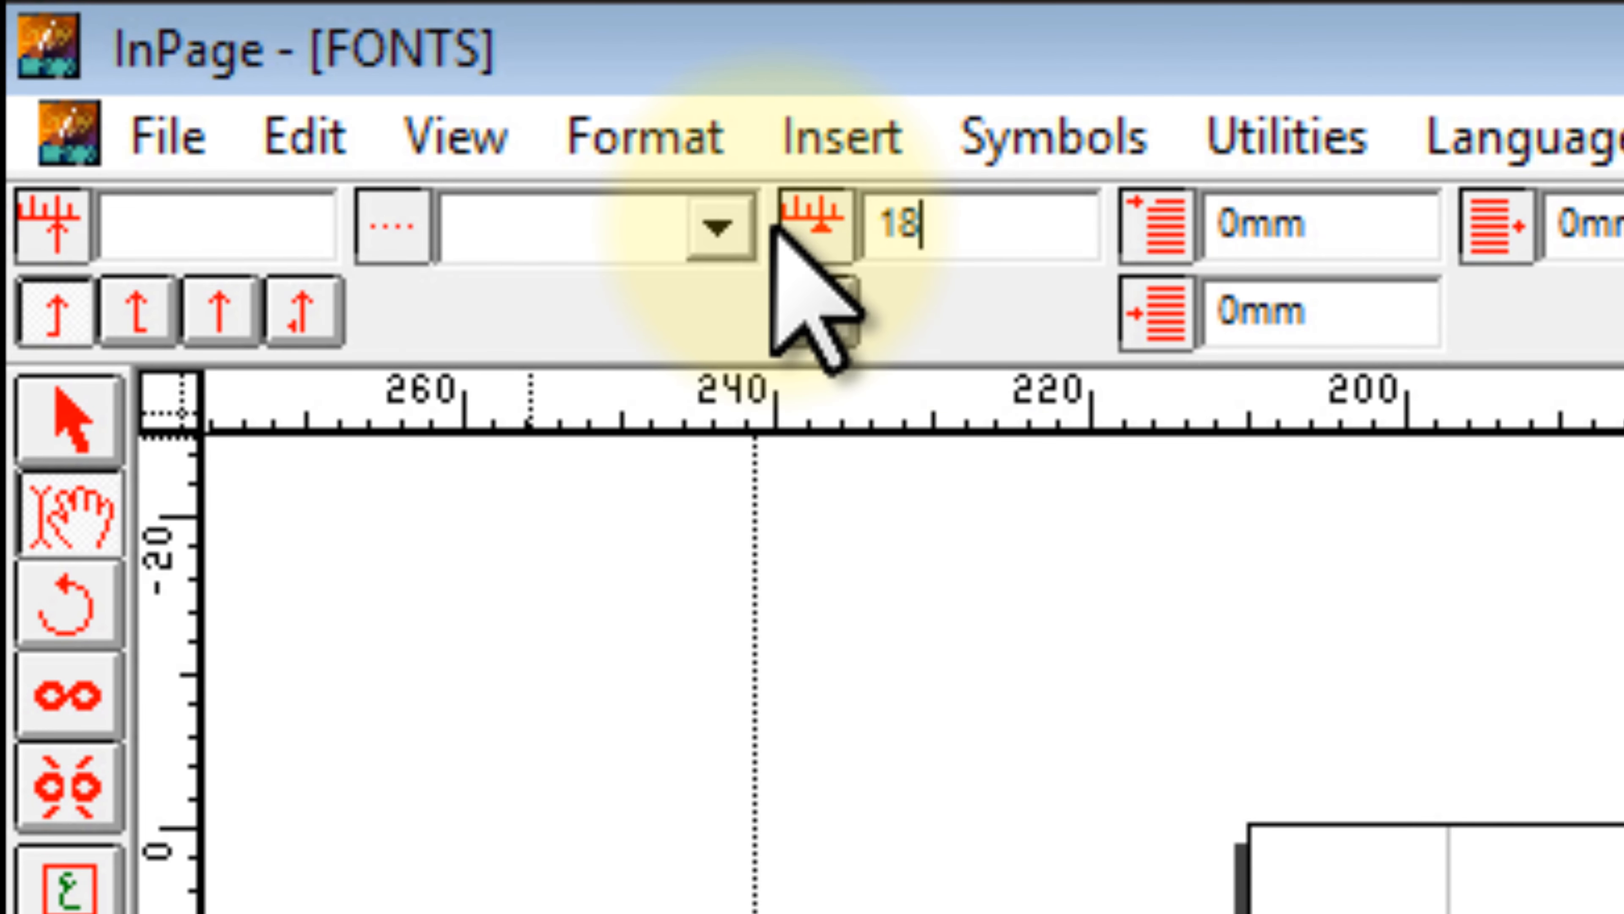
{"action": "key", "text": "BackSpace"}
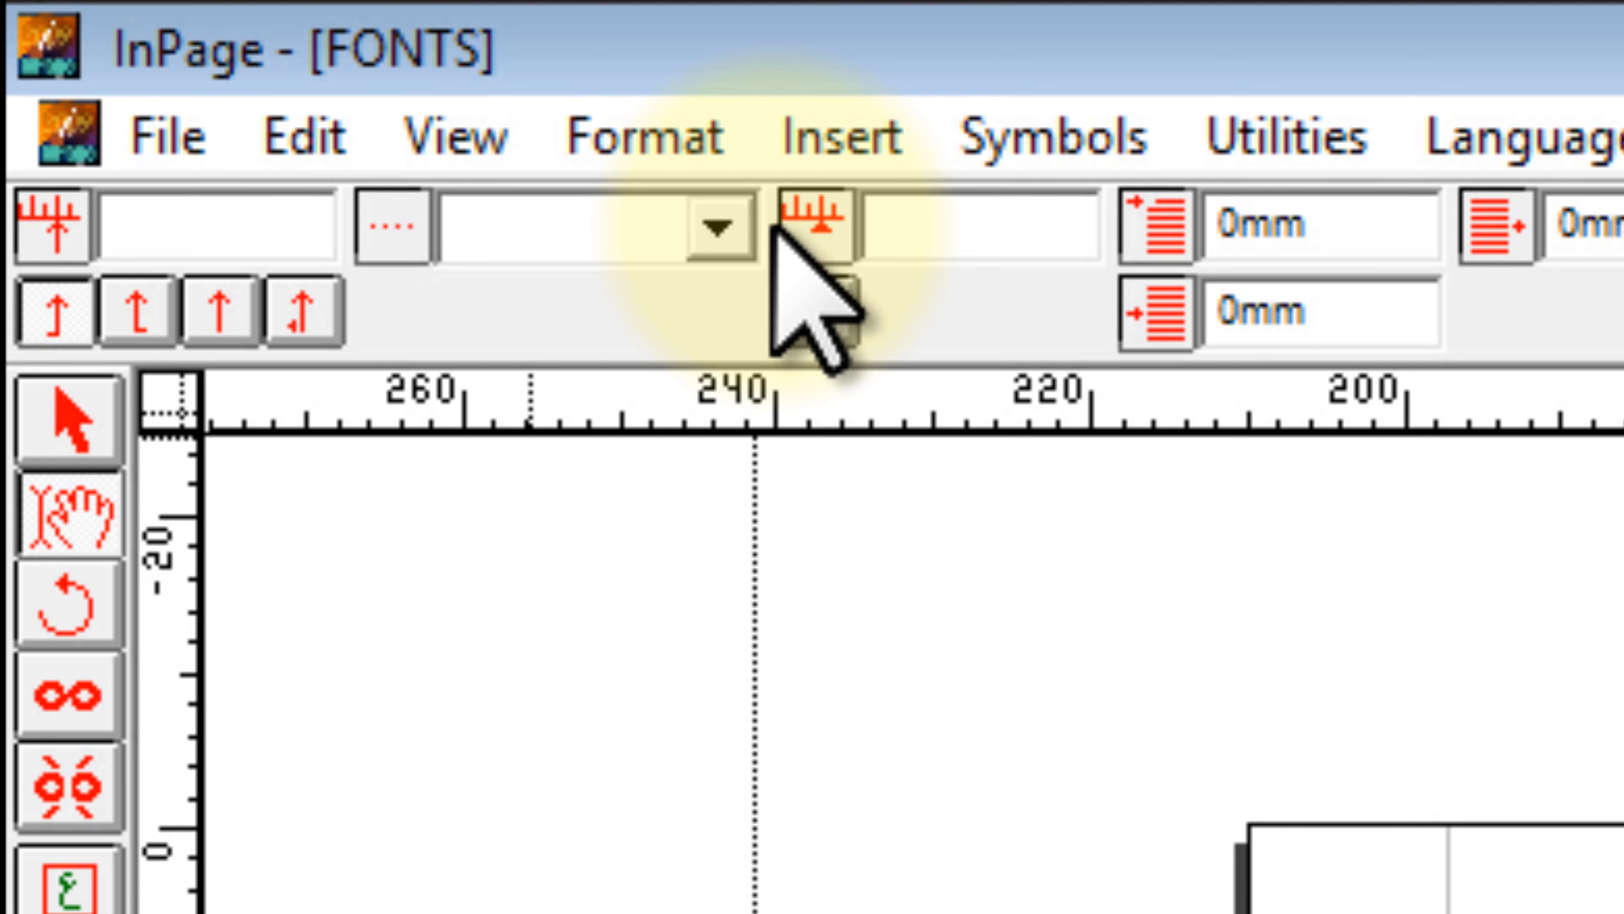
{"action": "type", "text": "25"}
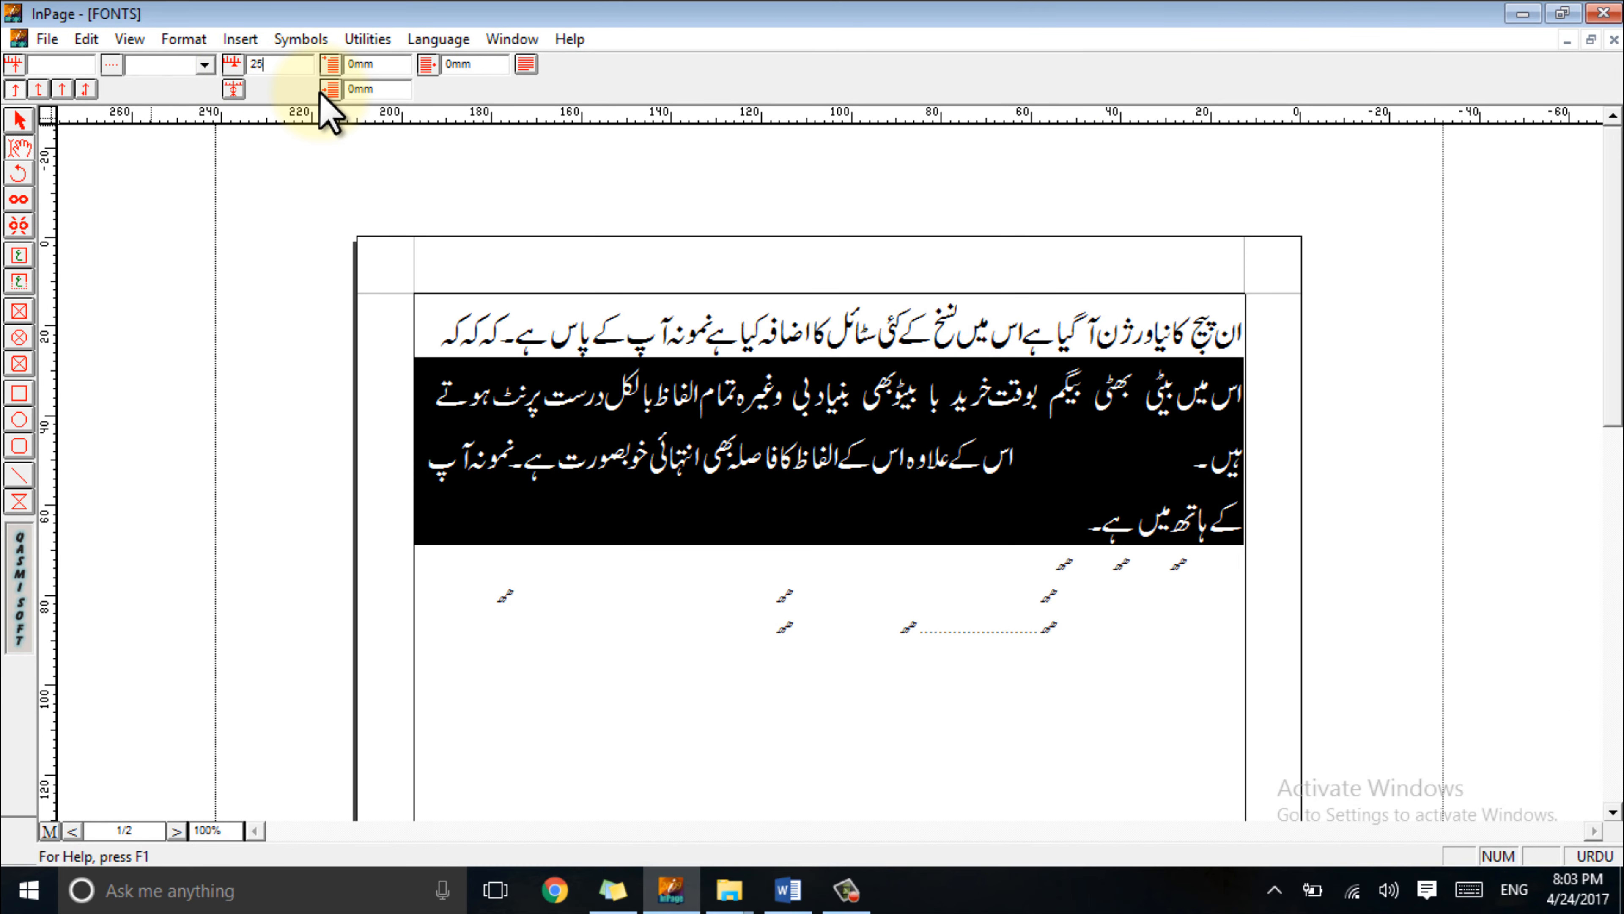
{"action": "key", "text": "Return"}
- Add tab stops at 60 mm and 66.87 mm to the second paragraph and close its tab settings
{"action": "left_click", "coordinate": [975, 415]}
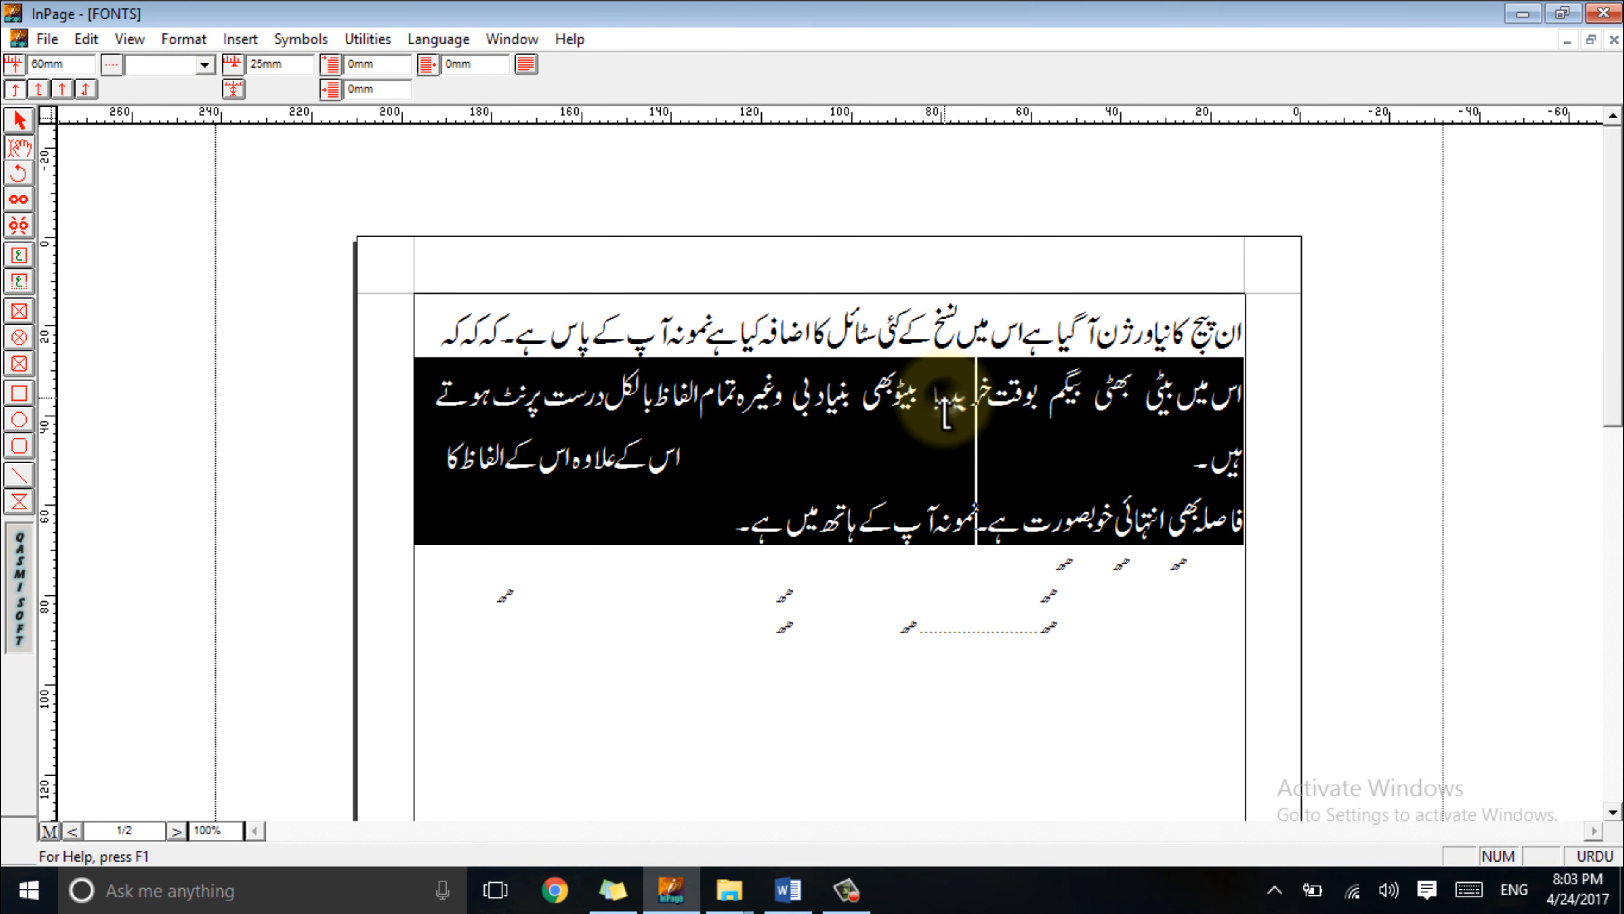
{"action": "left_click", "coordinate": [945, 403]}
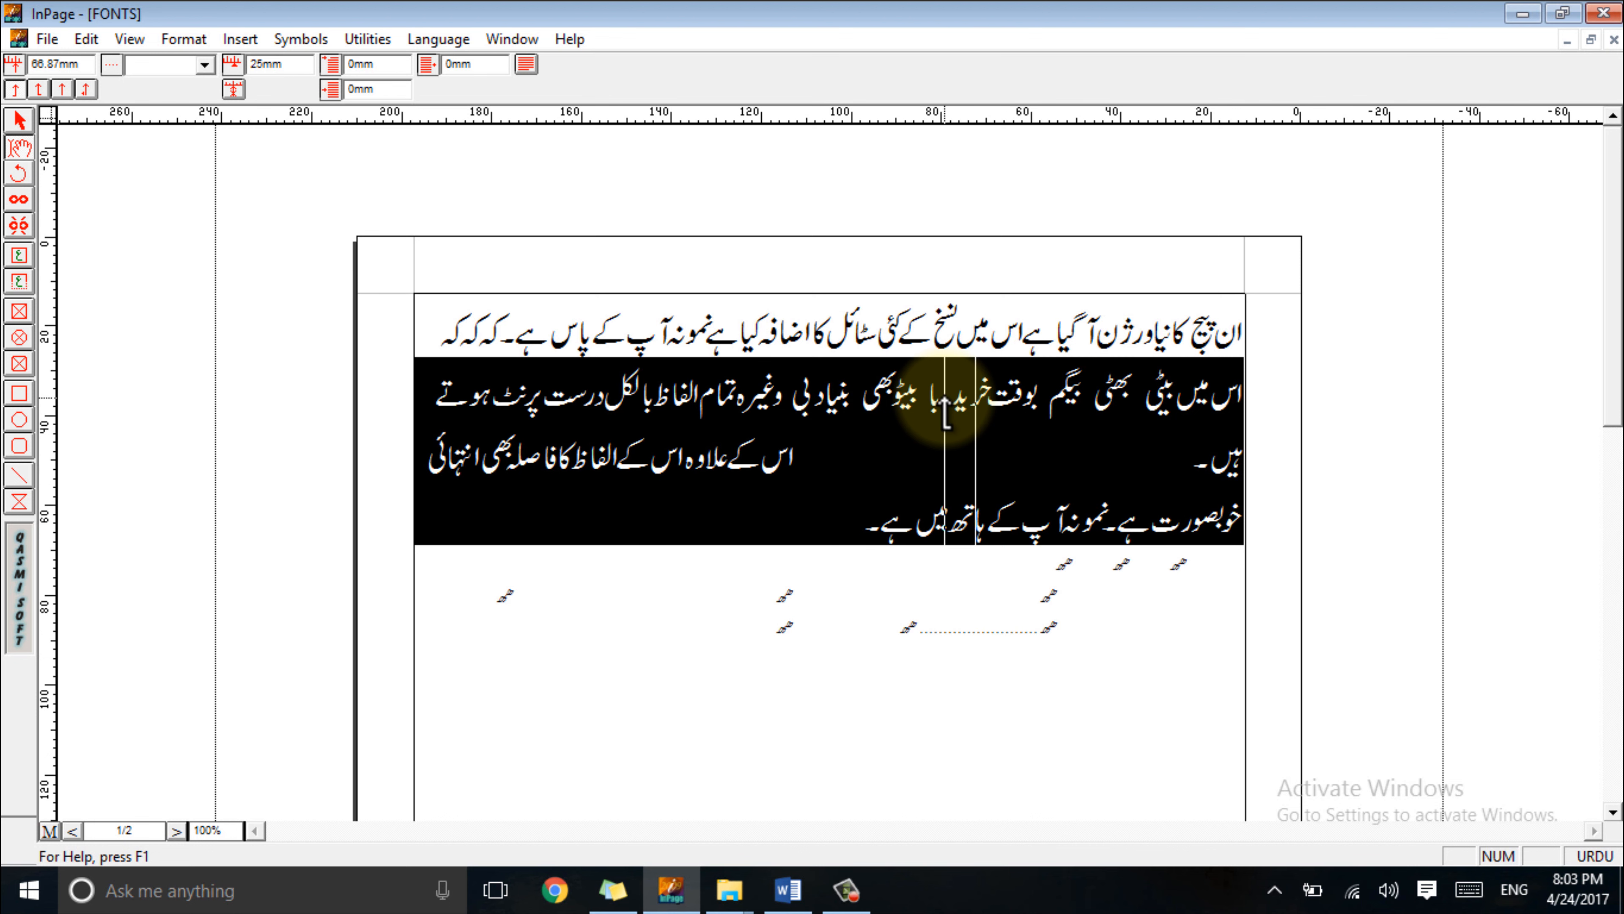
{"action": "left_click", "coordinate": [19, 120]}
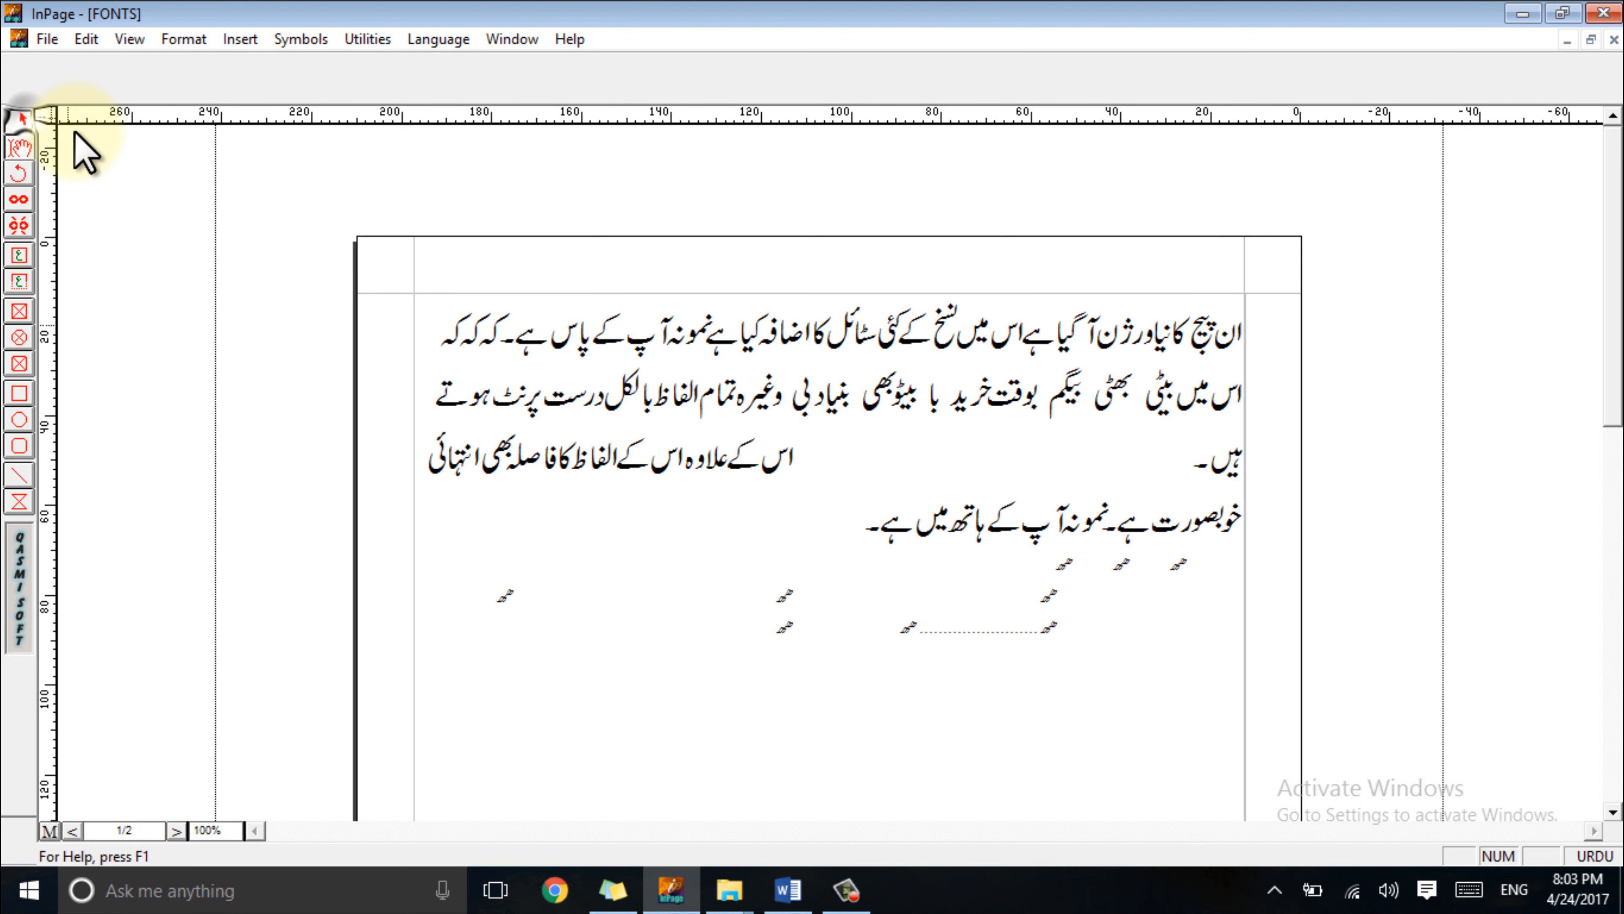
- Insert ten tabs at the start of the first paragraph
{"action": "left_click", "coordinate": [1246, 339]}
{"action": "key", "text": "Tab"}
{"action": "key", "text": "Tab"}
{"action": "key", "text": "Tab"}
{"action": "key", "text": "Tab"}
{"action": "key", "text": "Tab"}
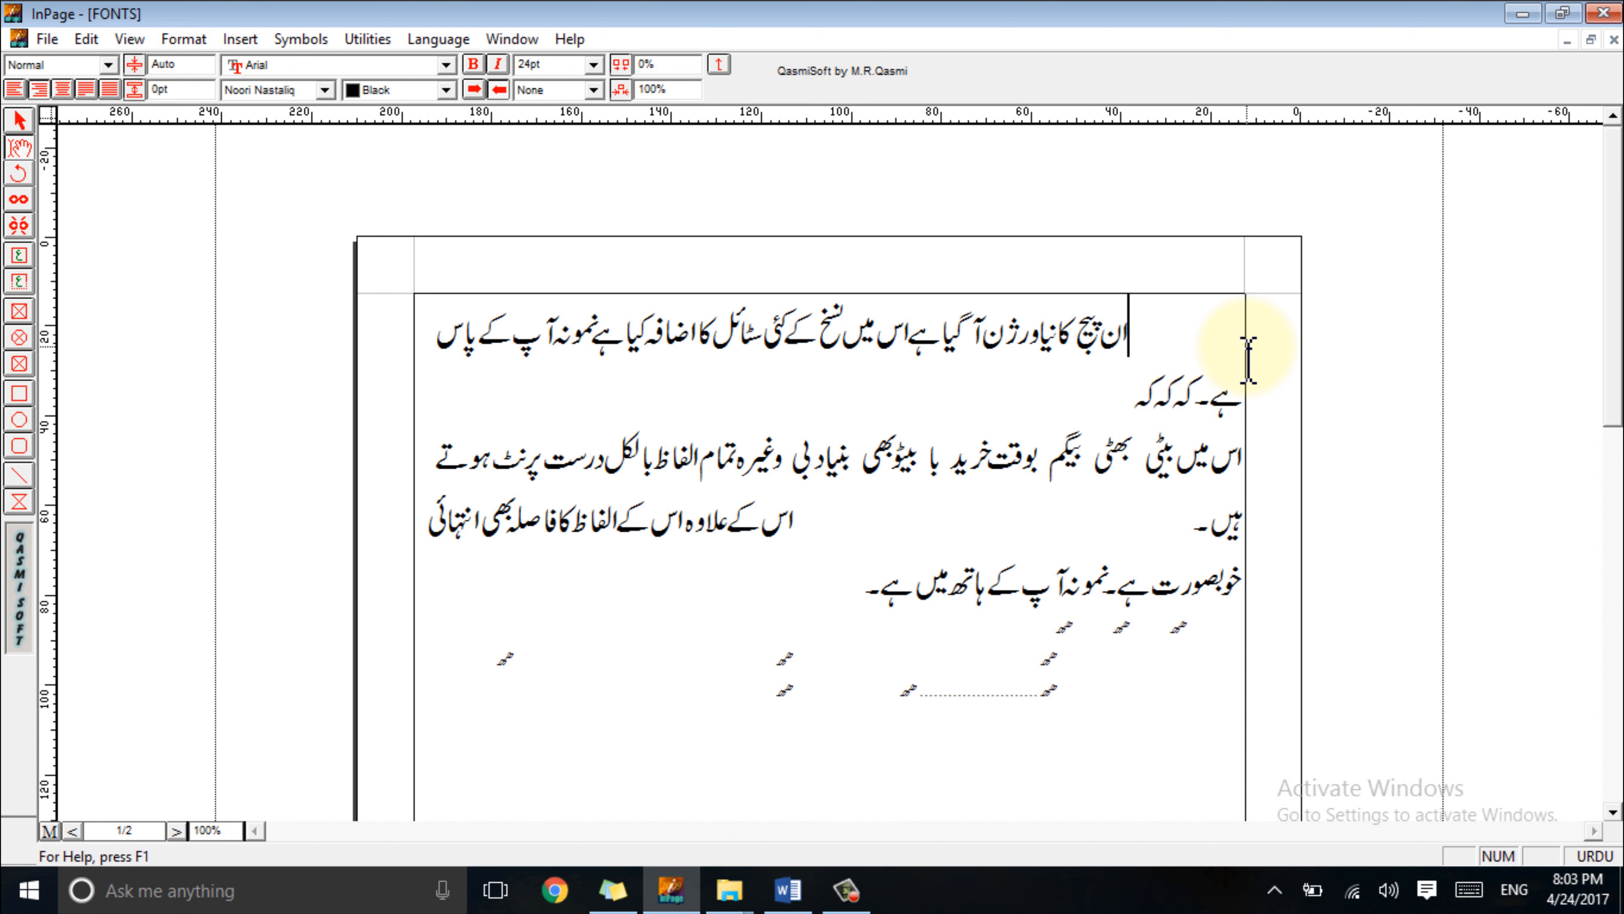
{"action": "key", "text": "Tab"}
{"action": "key", "text": "Tab"}
{"action": "key", "text": "Tab"}
{"action": "key", "text": "Tab"}
{"action": "key", "text": "Tab"}
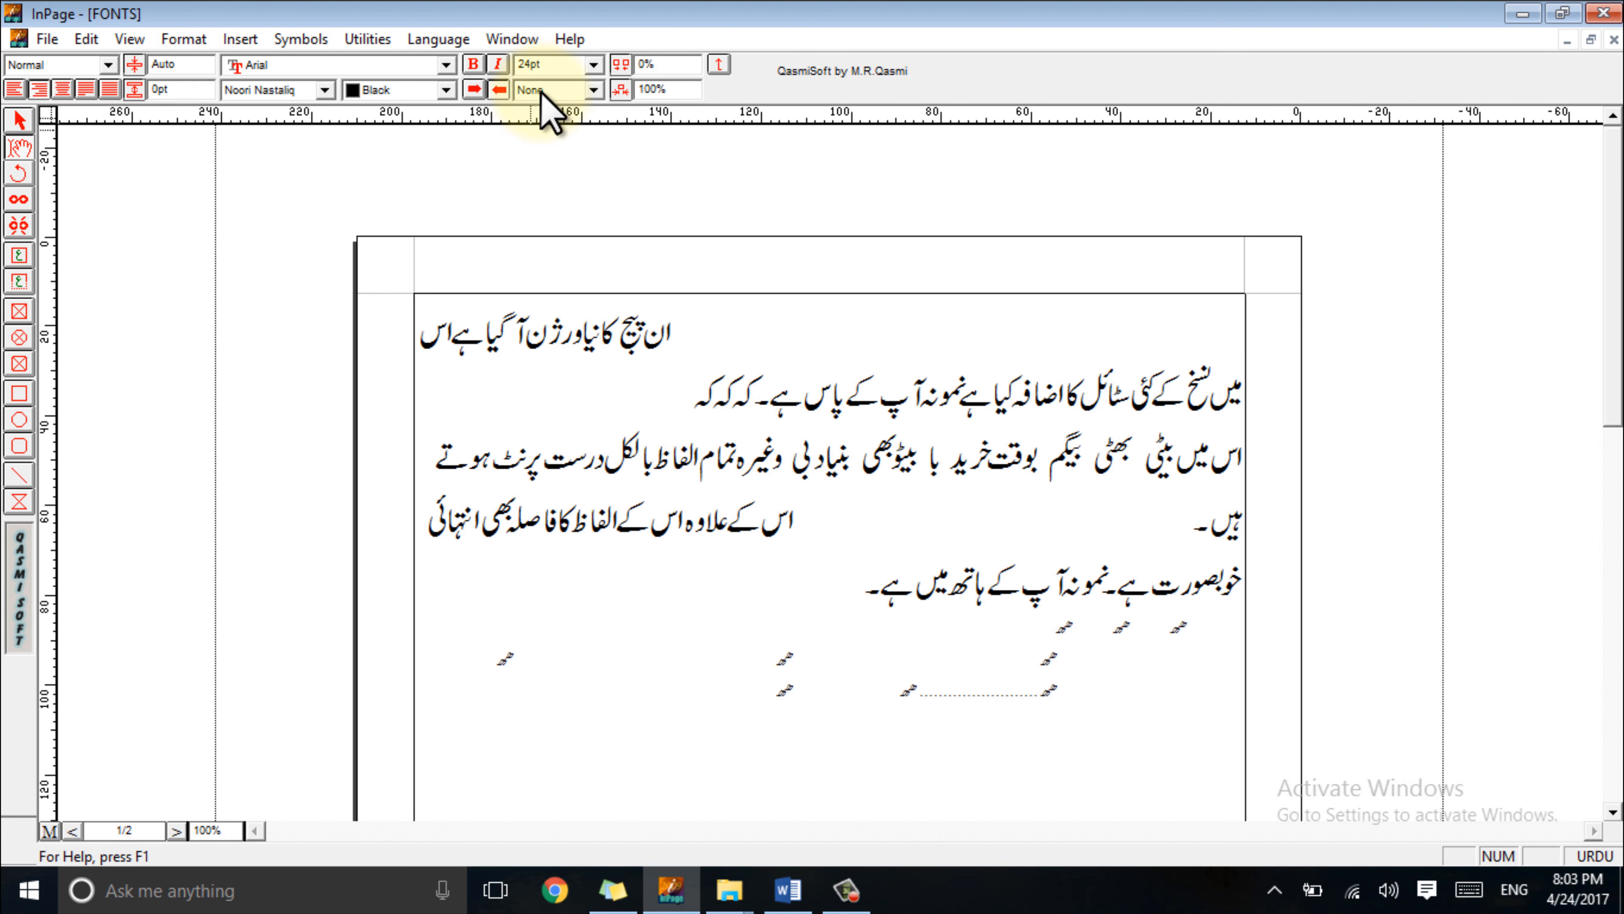
{"action": "left_click", "coordinate": [719, 63]}
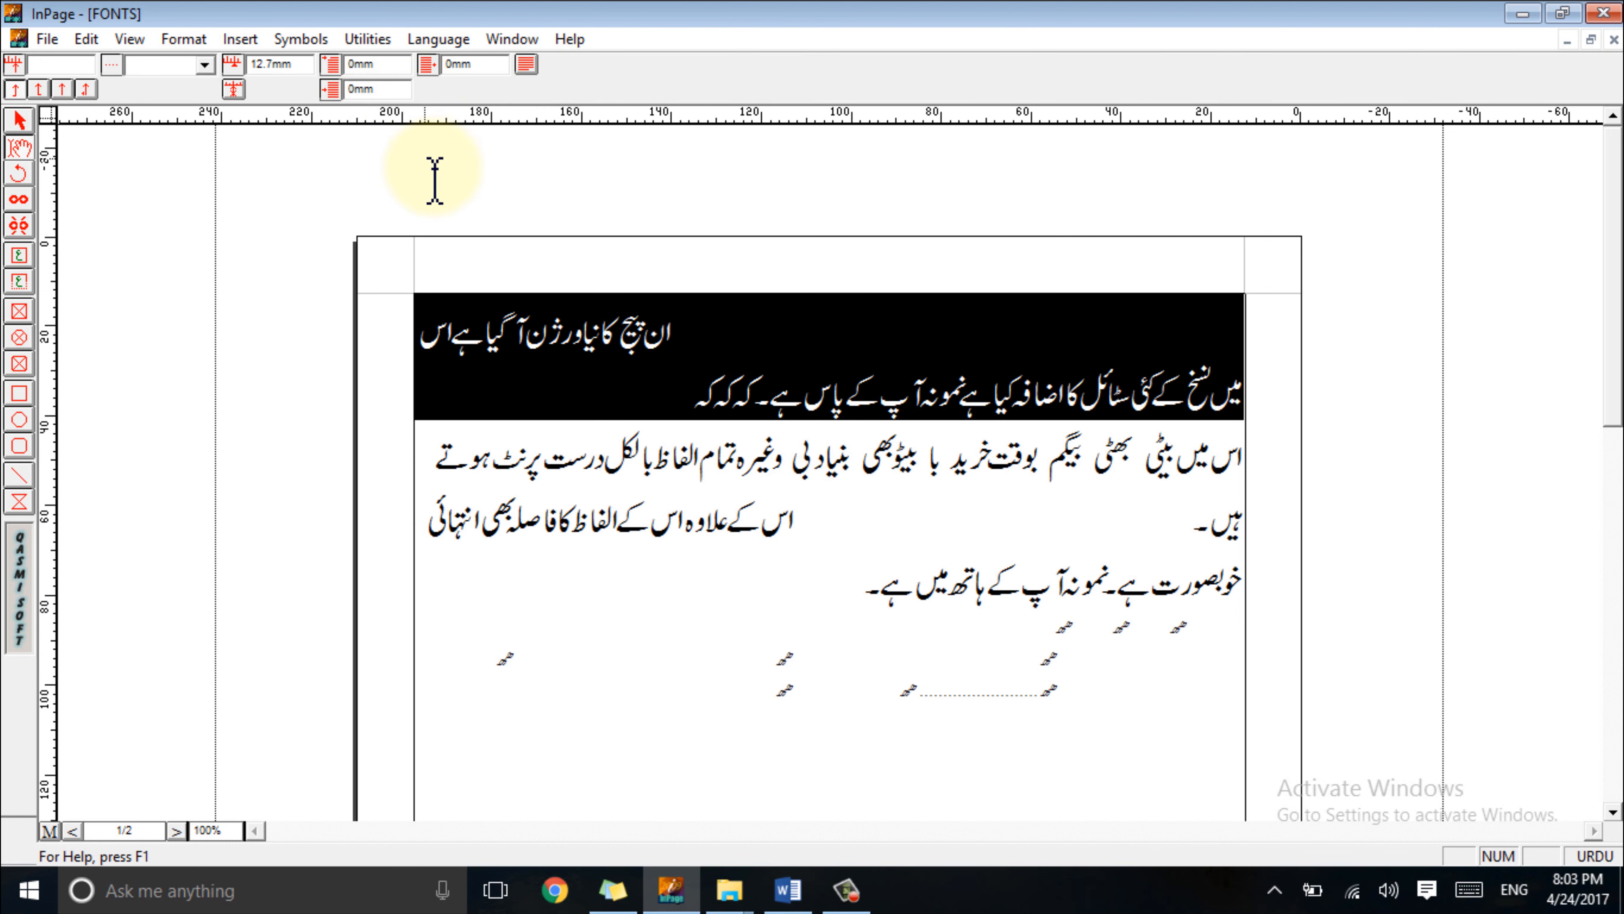
{"action": "left_click", "coordinate": [299, 64]}
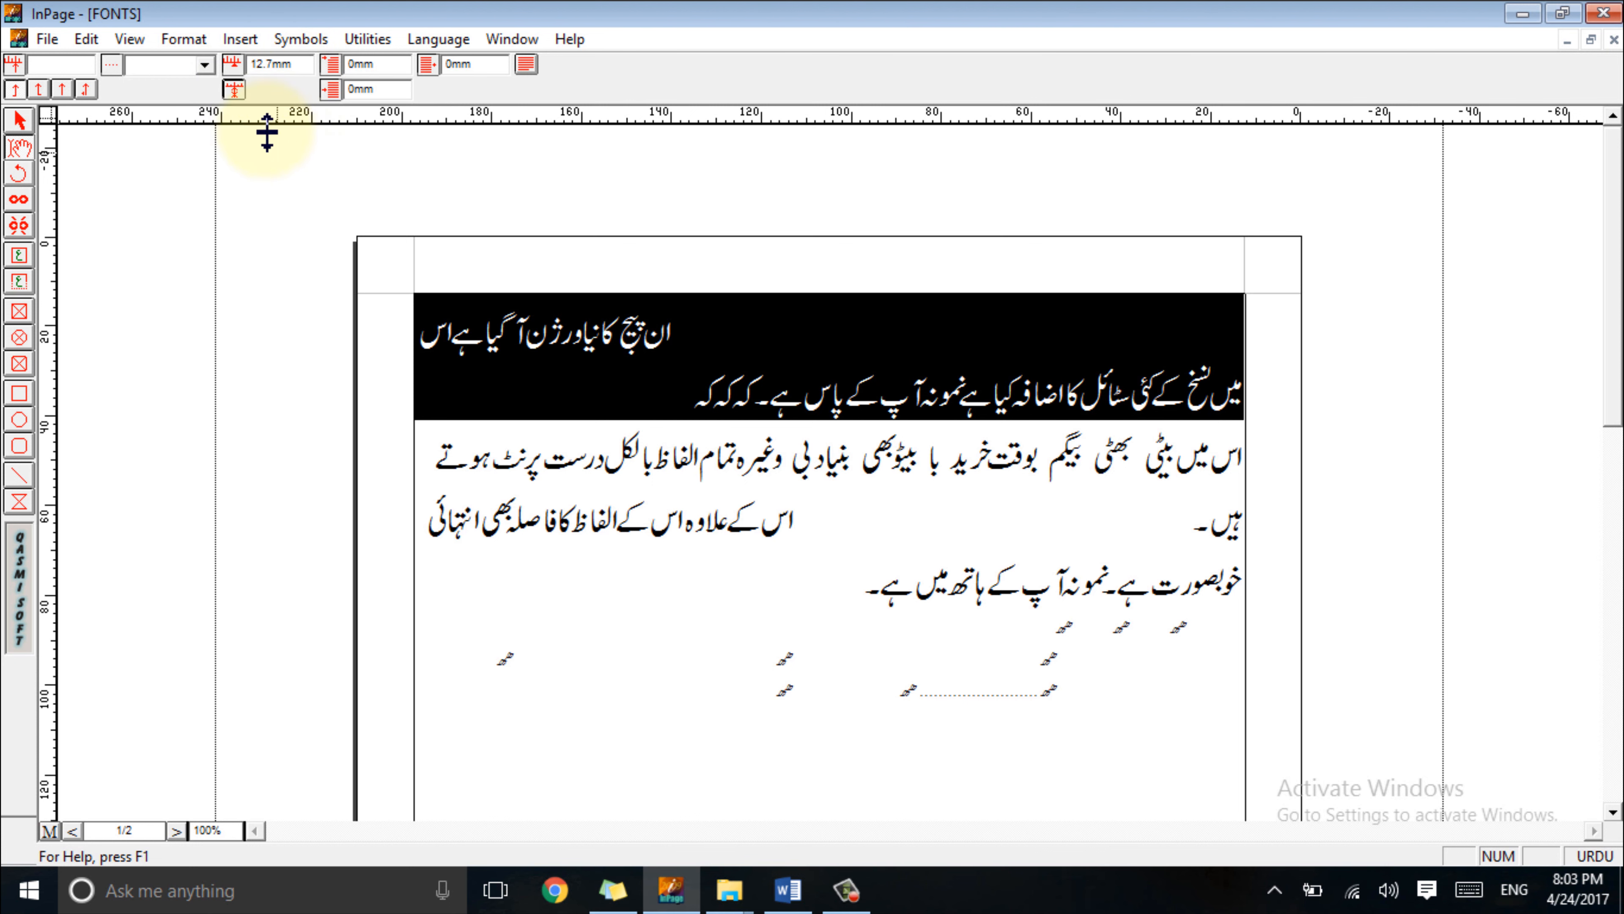
{"action": "left_click", "coordinate": [643, 337]}
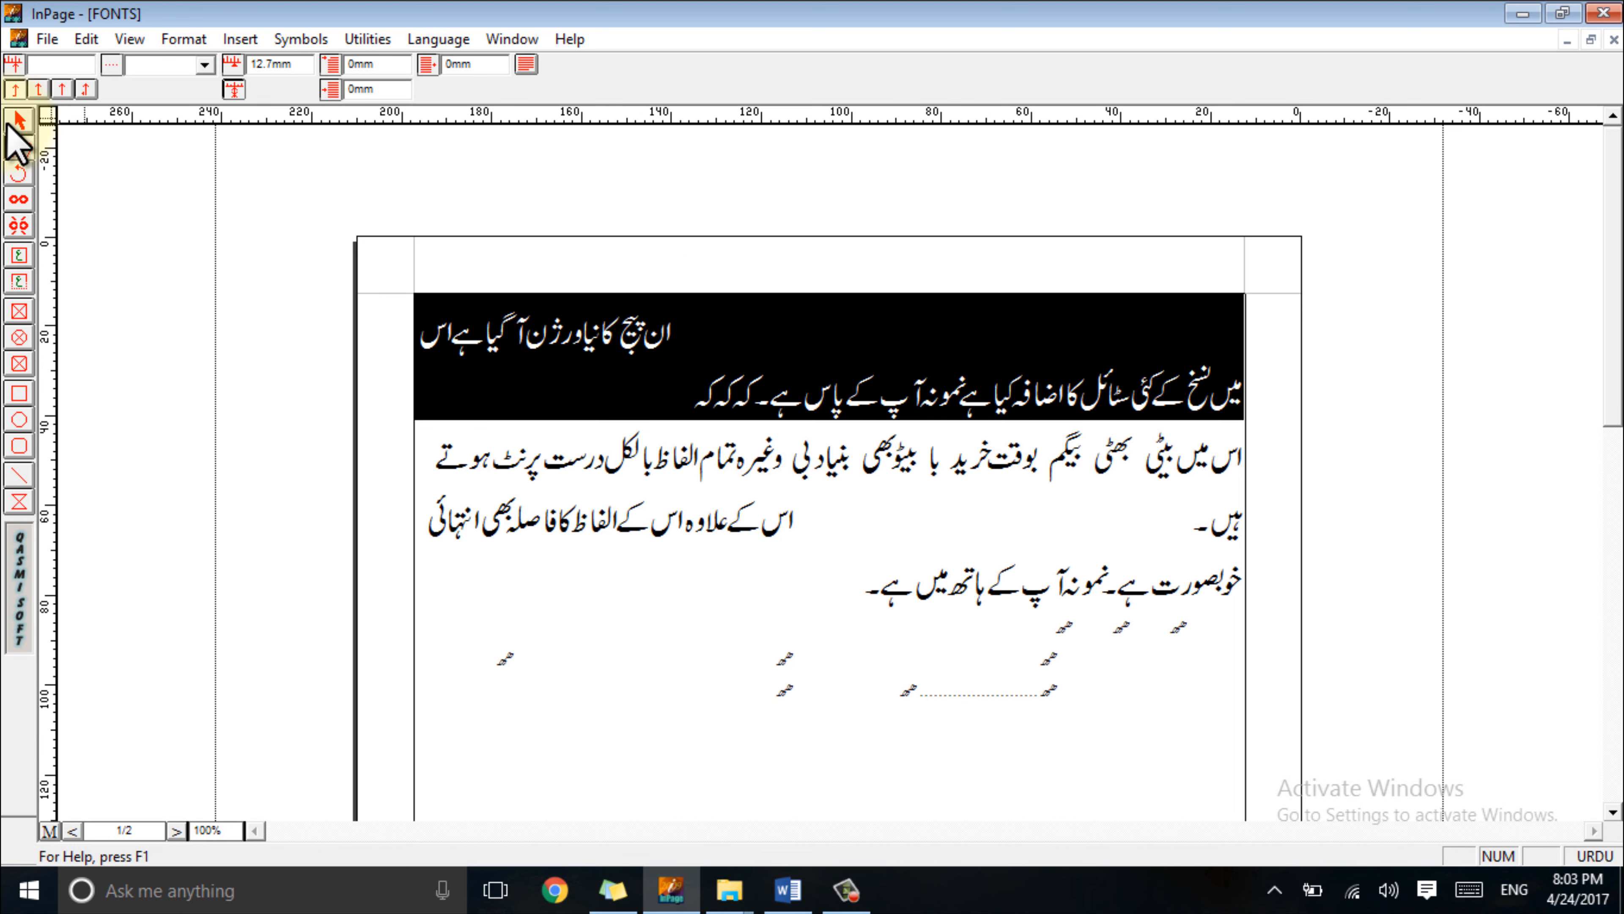
{"action": "left_click", "coordinate": [15, 122]}
{"action": "left_click", "coordinate": [19, 148]}
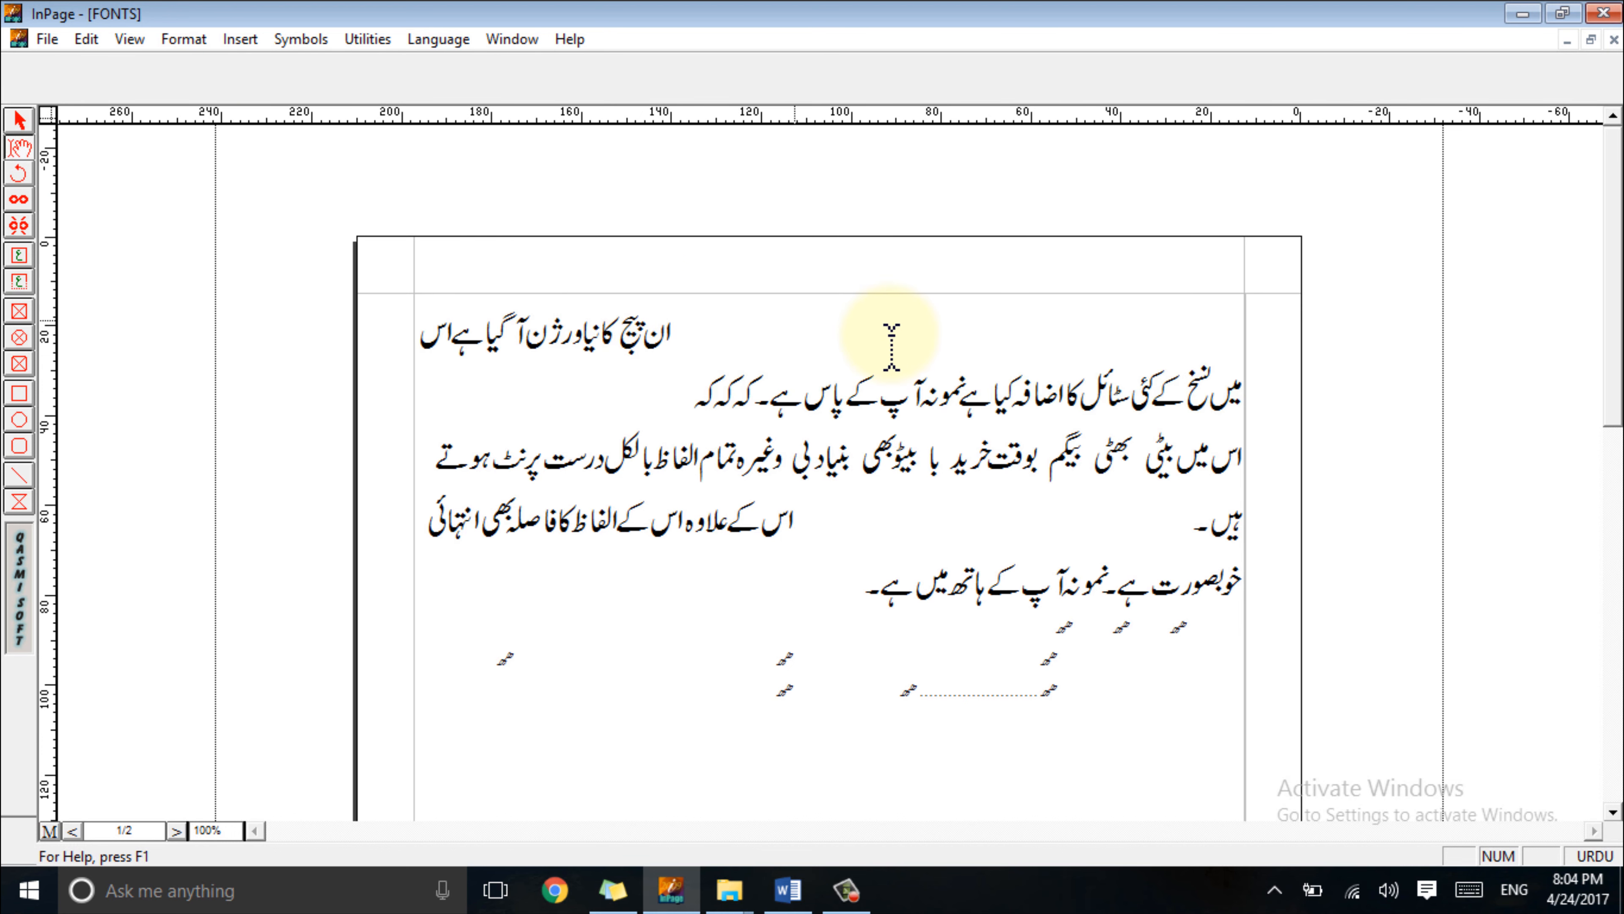
- Select all the text in the text box and clear every tab stop from its paragraphs
{"action": "left_click", "coordinate": [1236, 327]}
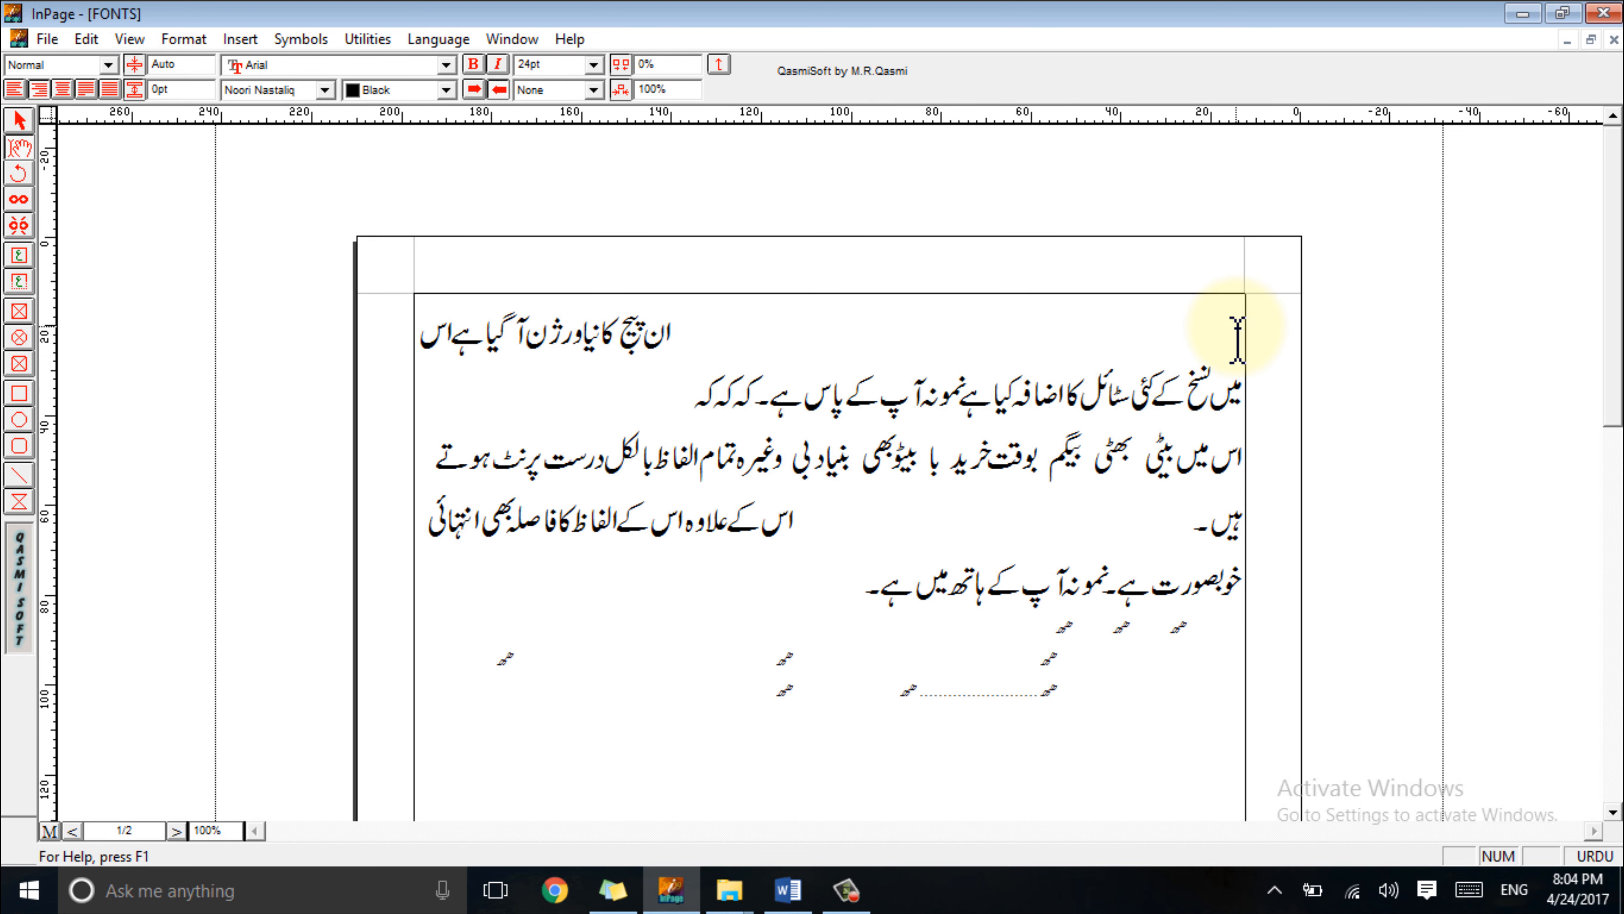
{"action": "key", "text": "ctrl+a"}
{"action": "left_click", "coordinate": [719, 64]}
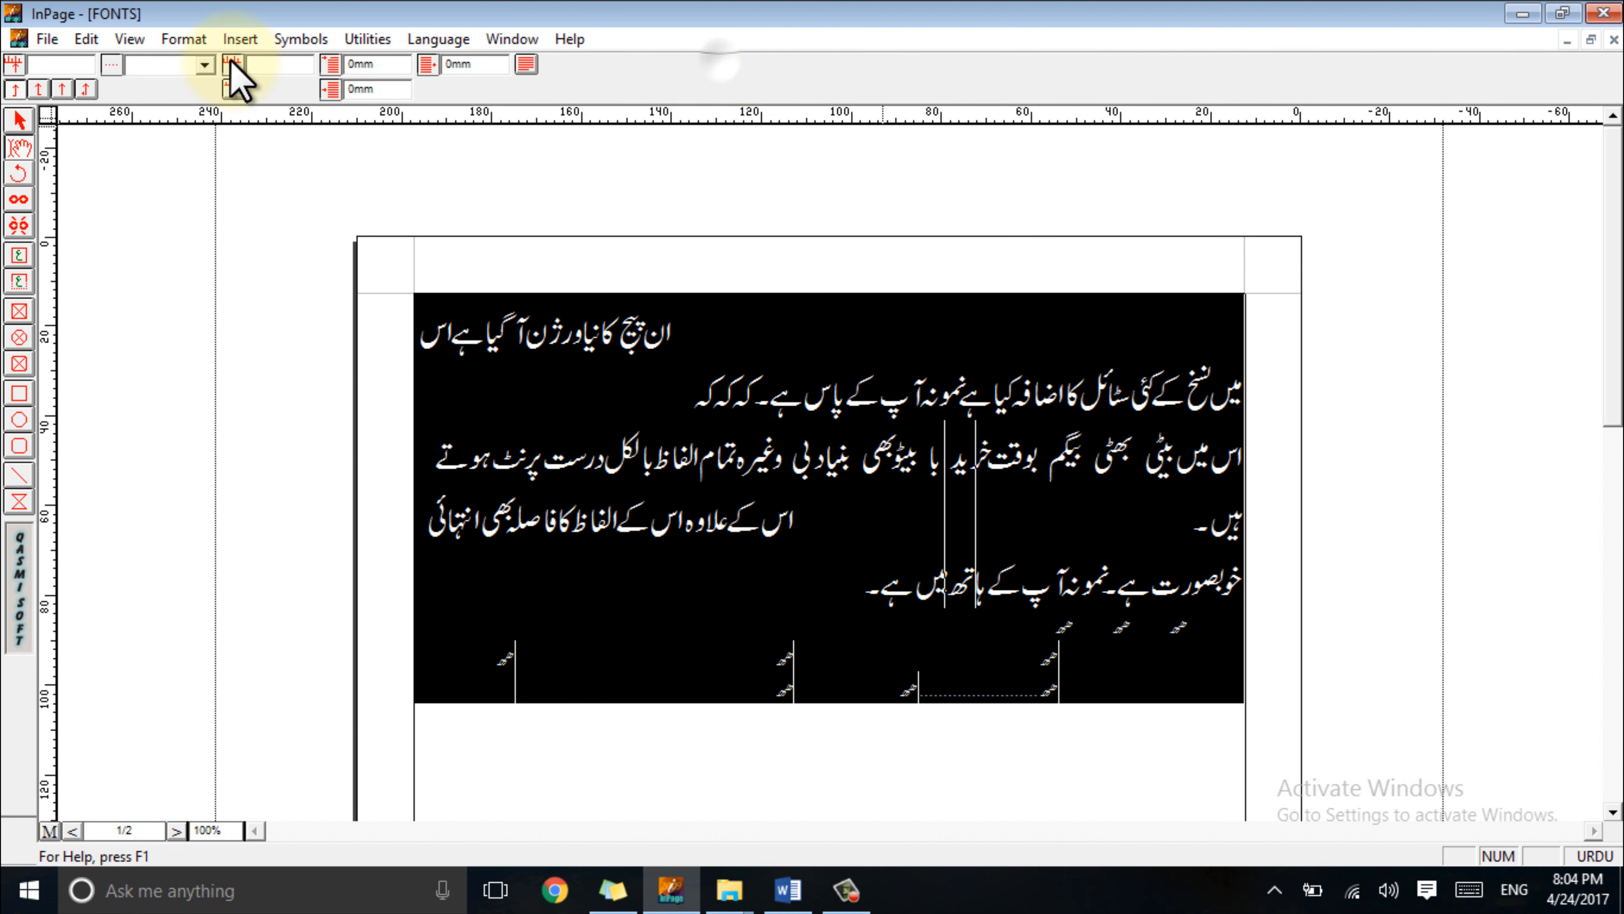
{"action": "left_click", "coordinate": [234, 88]}
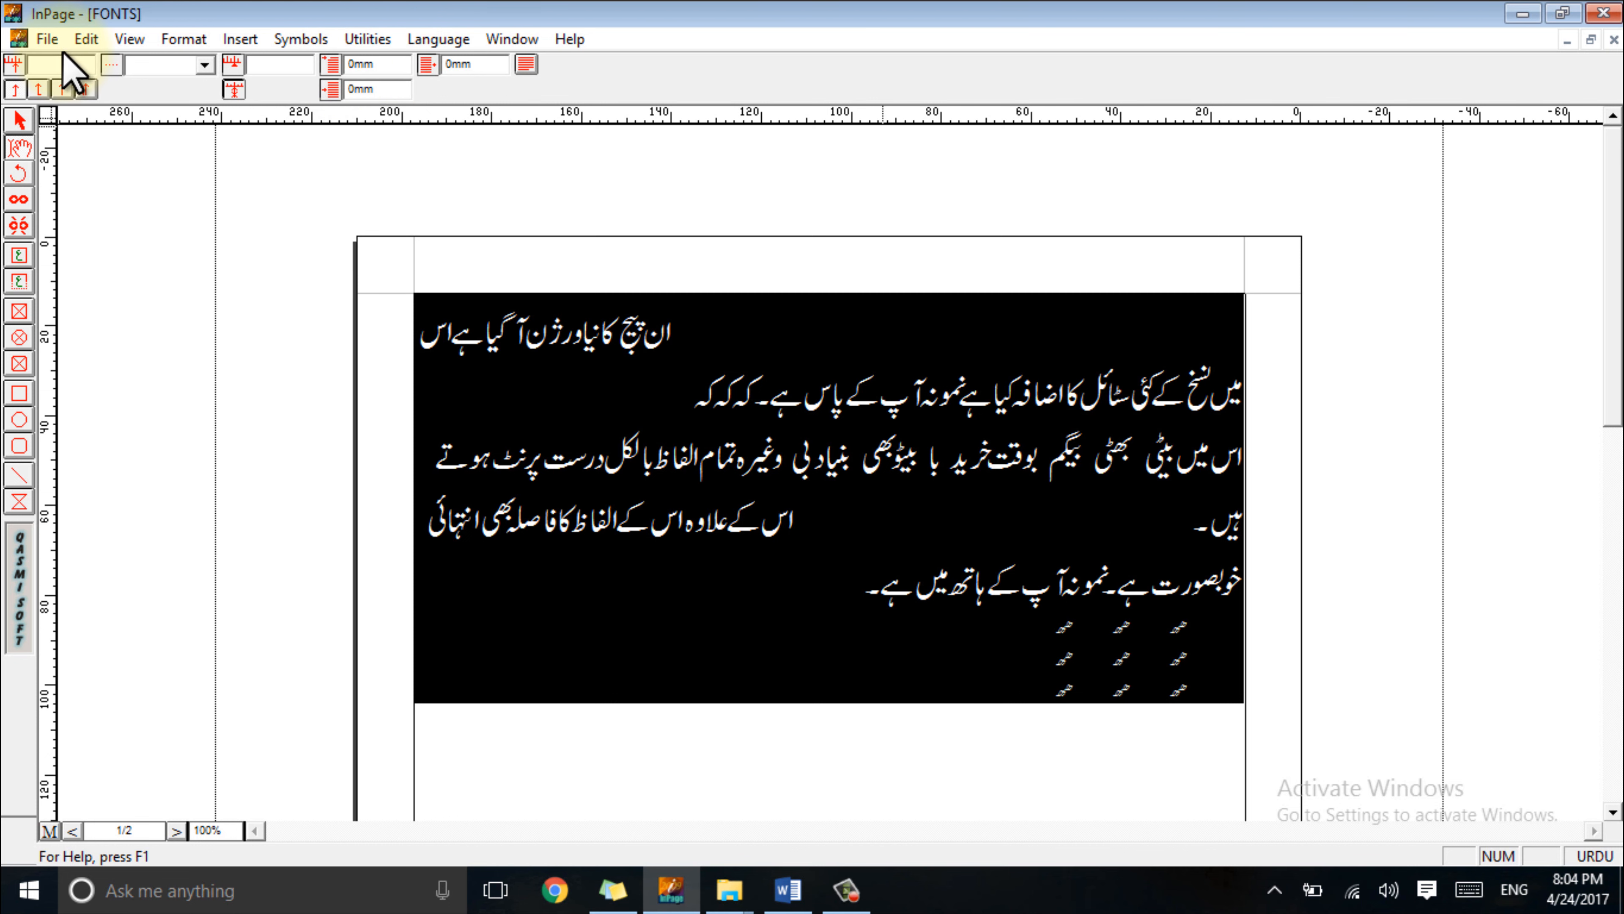
- Close the FONTS document without saving and reopen it
{"action": "left_click", "coordinate": [50, 40]}
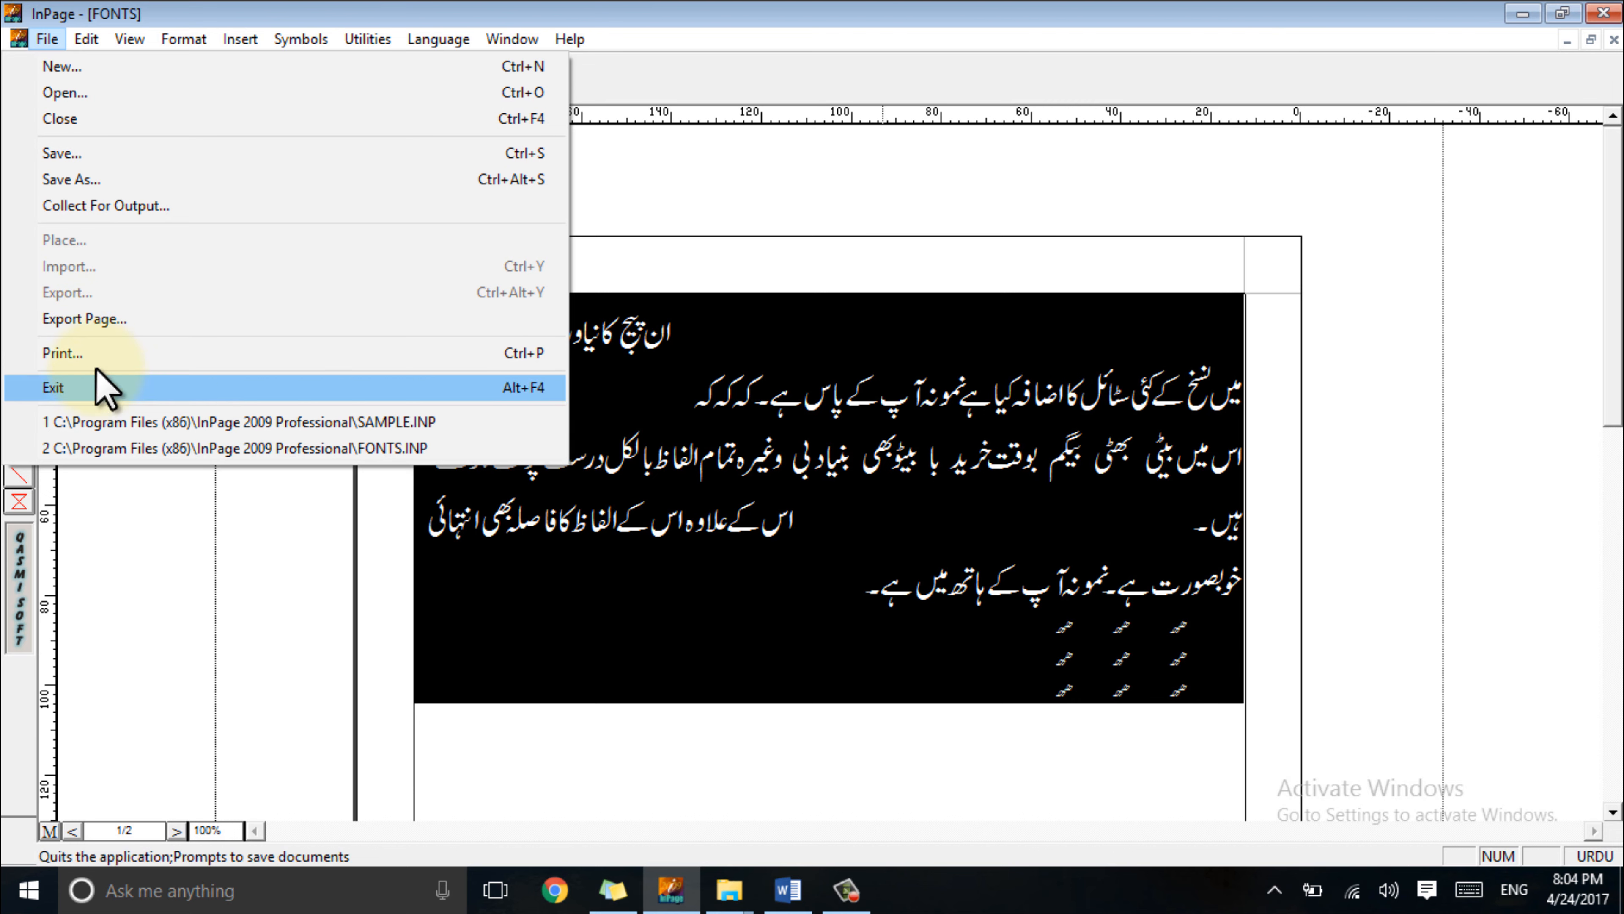
{"action": "left_click", "coordinate": [60, 118]}
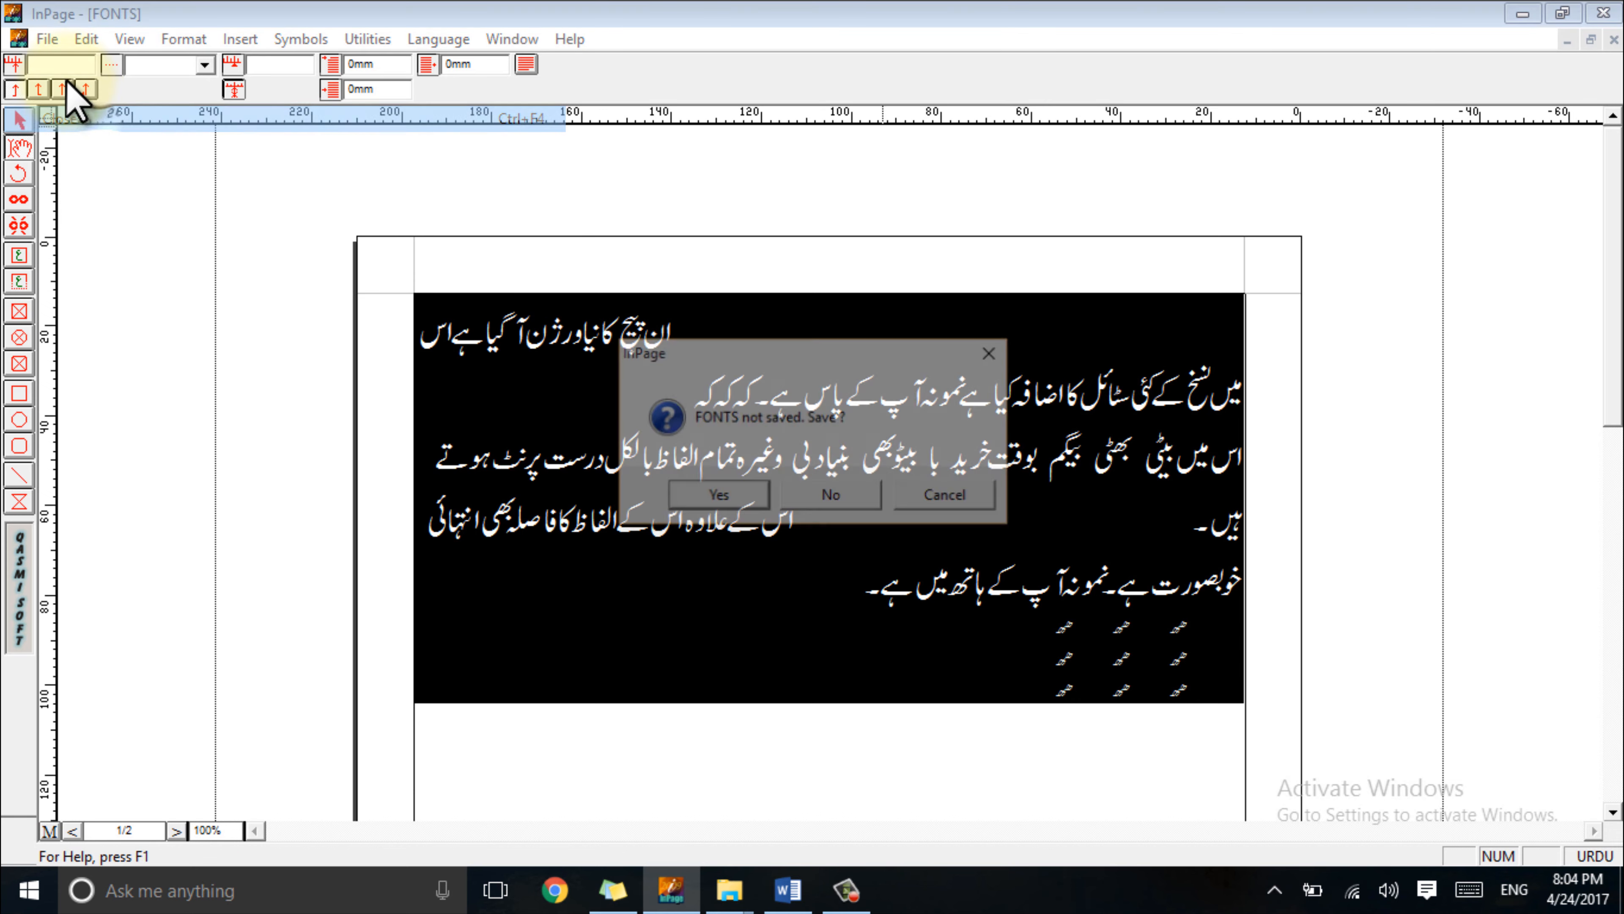
{"action": "left_click", "coordinate": [828, 500]}
{"action": "left_click", "coordinate": [16, 39]}
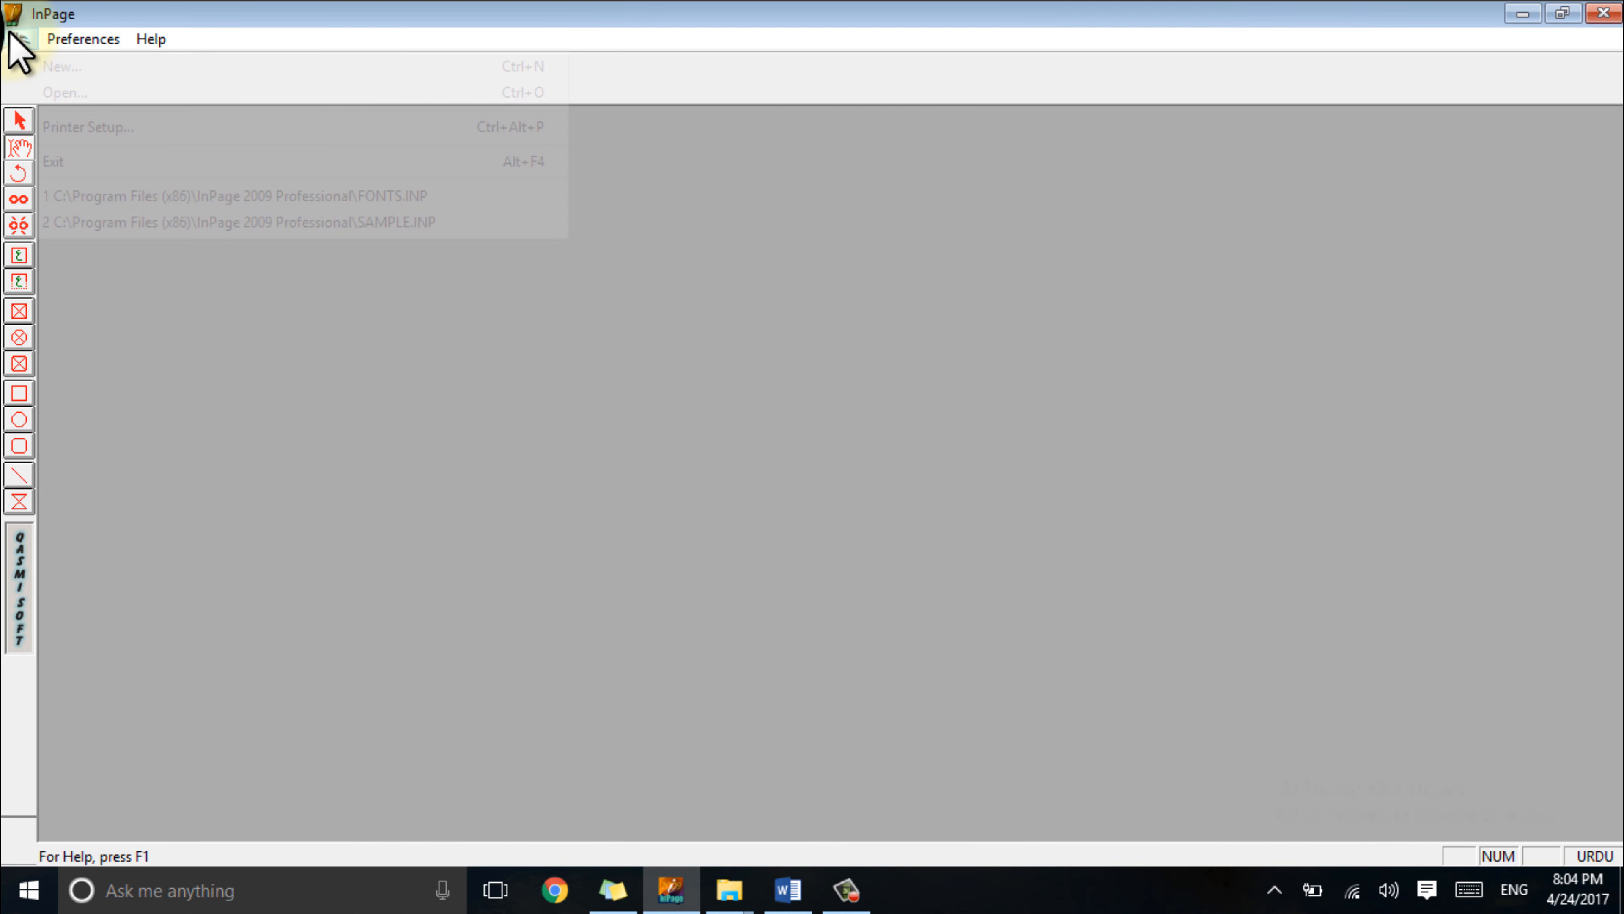
{"action": "left_click", "coordinate": [53, 93]}
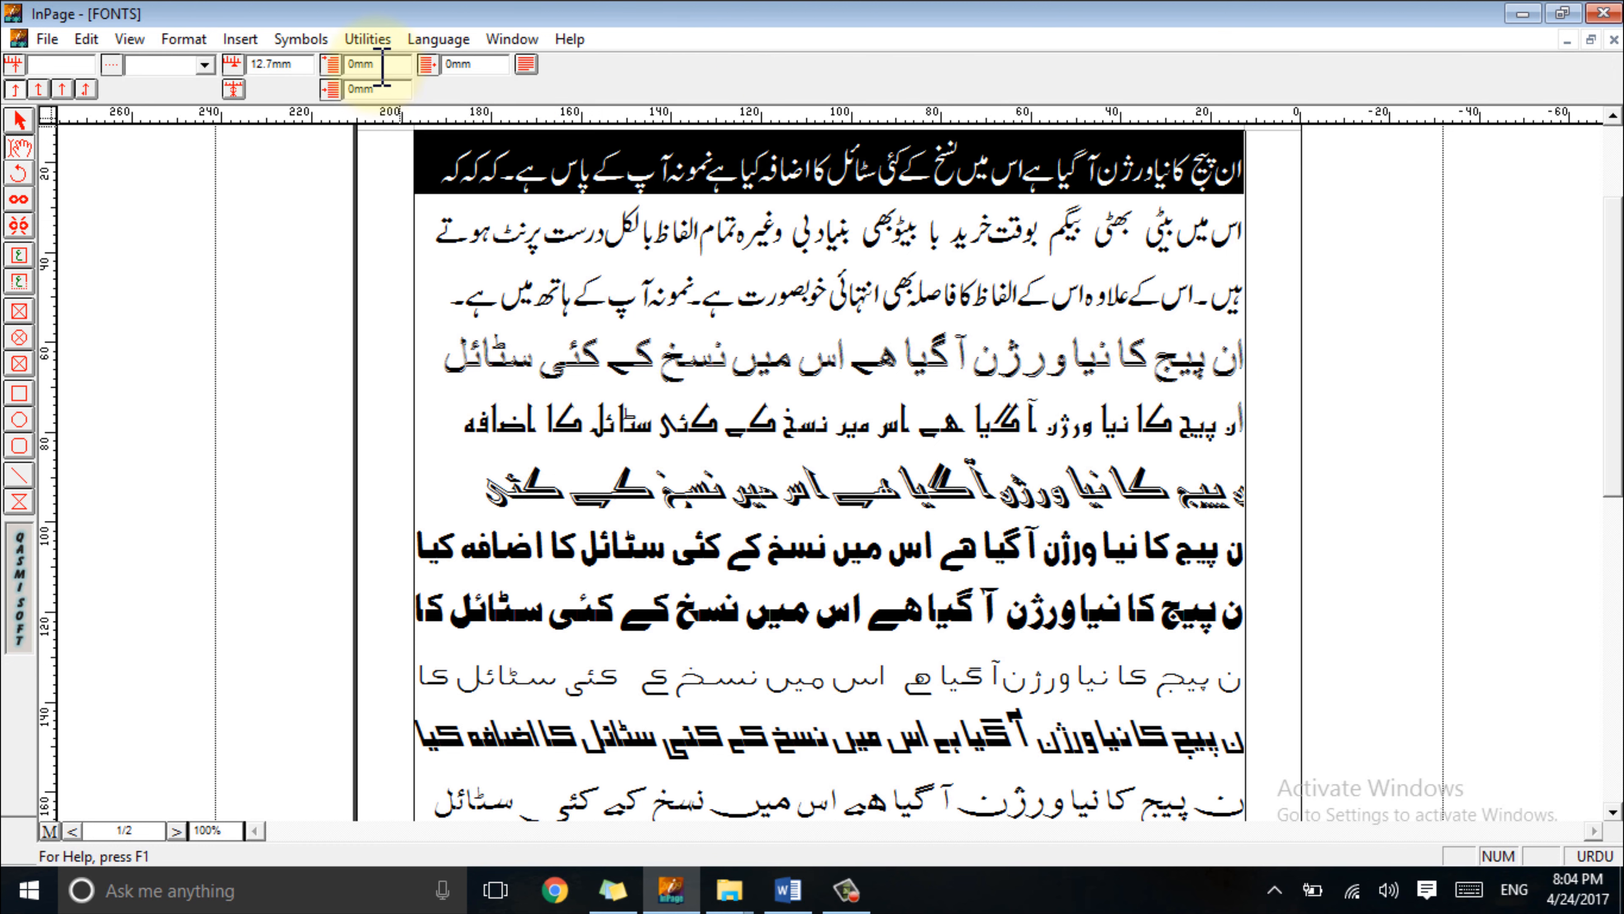
- Set the first-line indent of the first paragraph to 20 mm
{"action": "left_click_drag", "start_coordinate": [383, 65], "coordinate": [342, 64]}
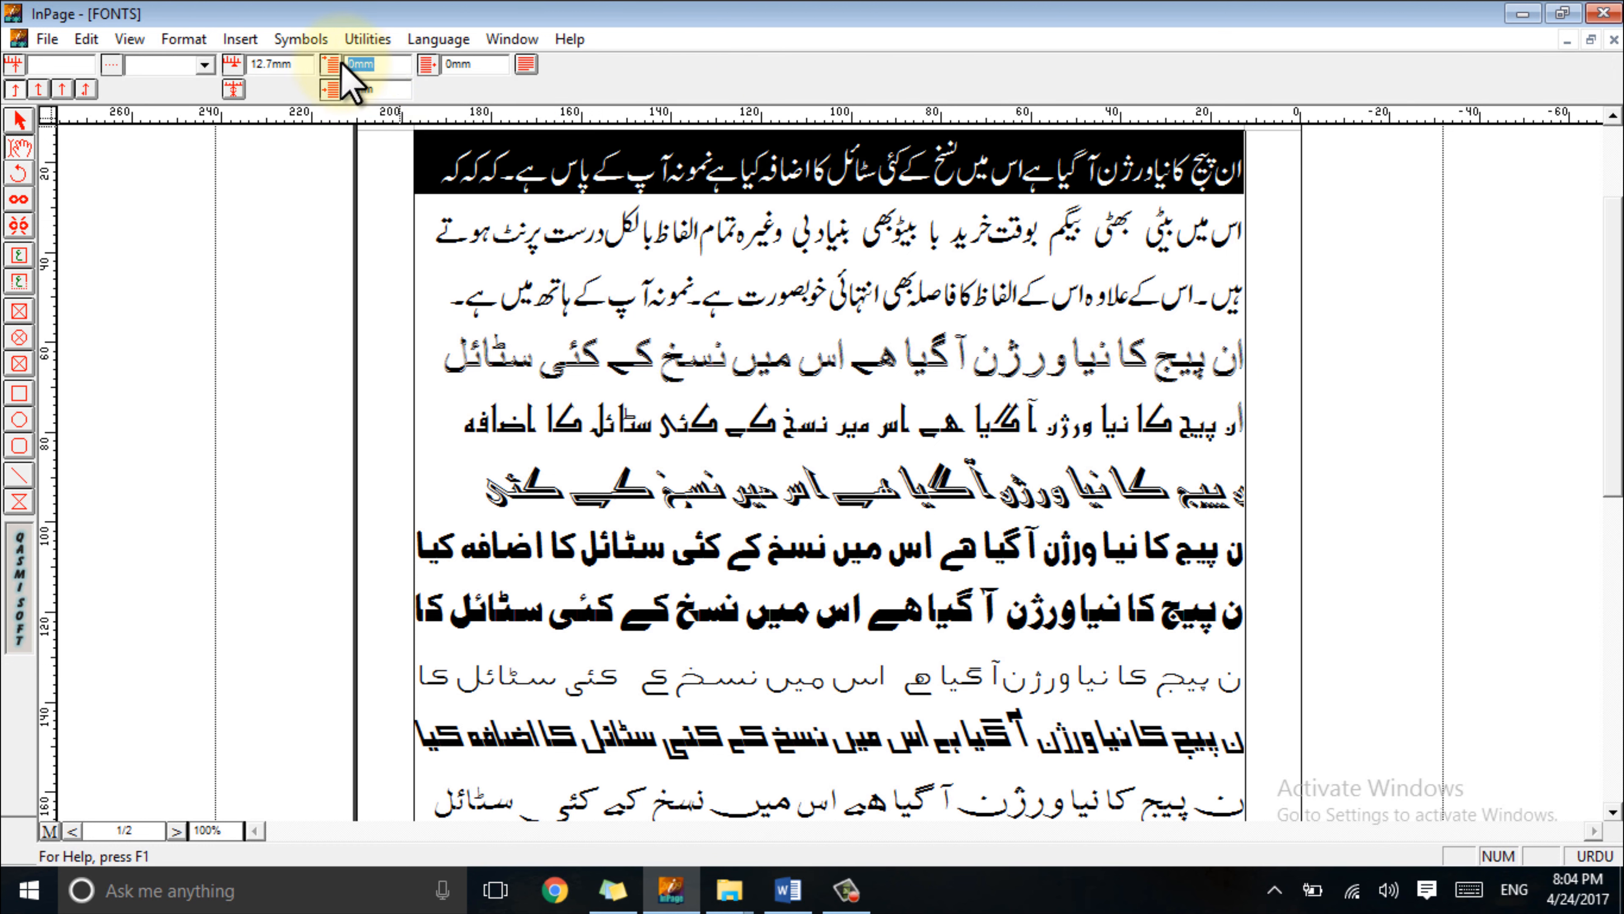
{"action": "key", "text": "Return"}
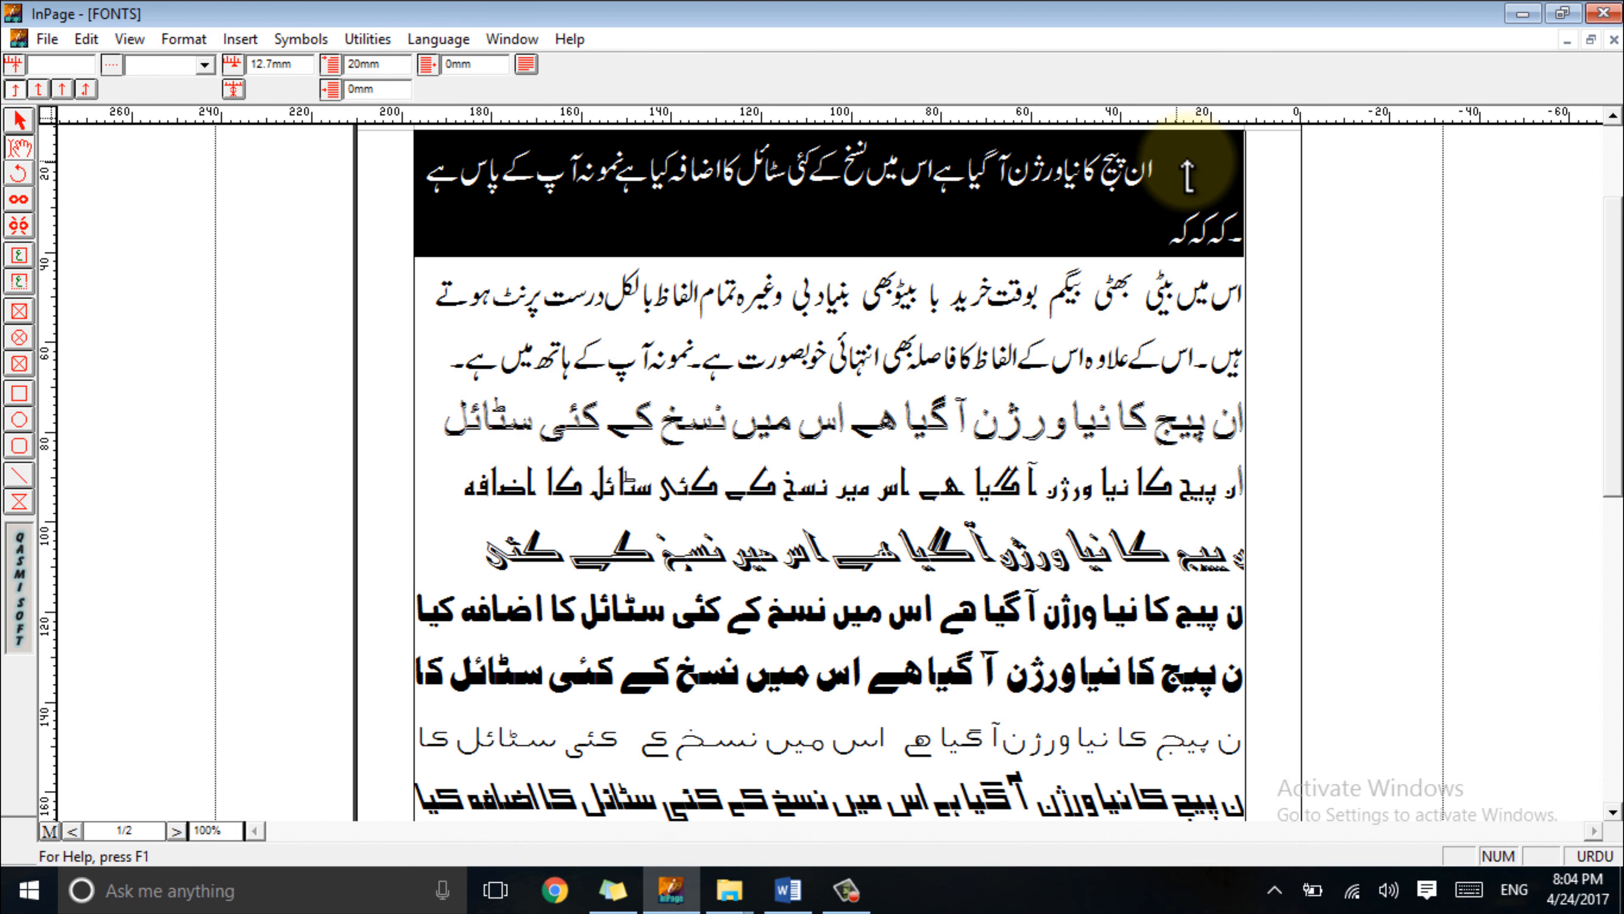
{"action": "left_click", "coordinate": [393, 64]}
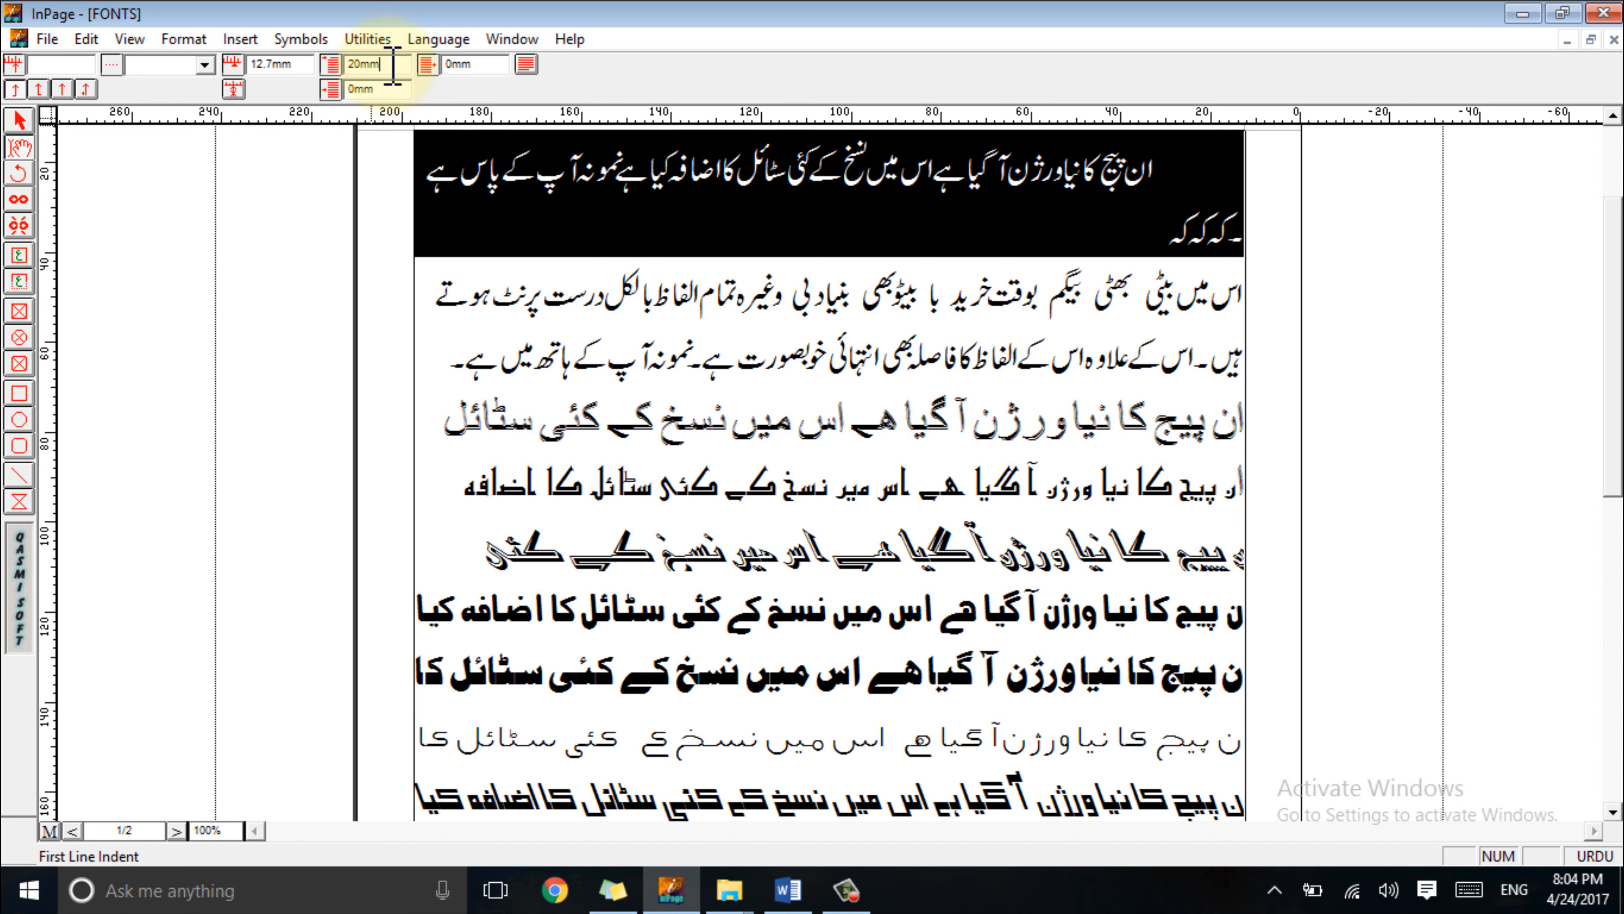
- Set the right-side indent of the first Urdu paragraph to 50 mm
{"action": "left_click", "coordinate": [393, 89]}
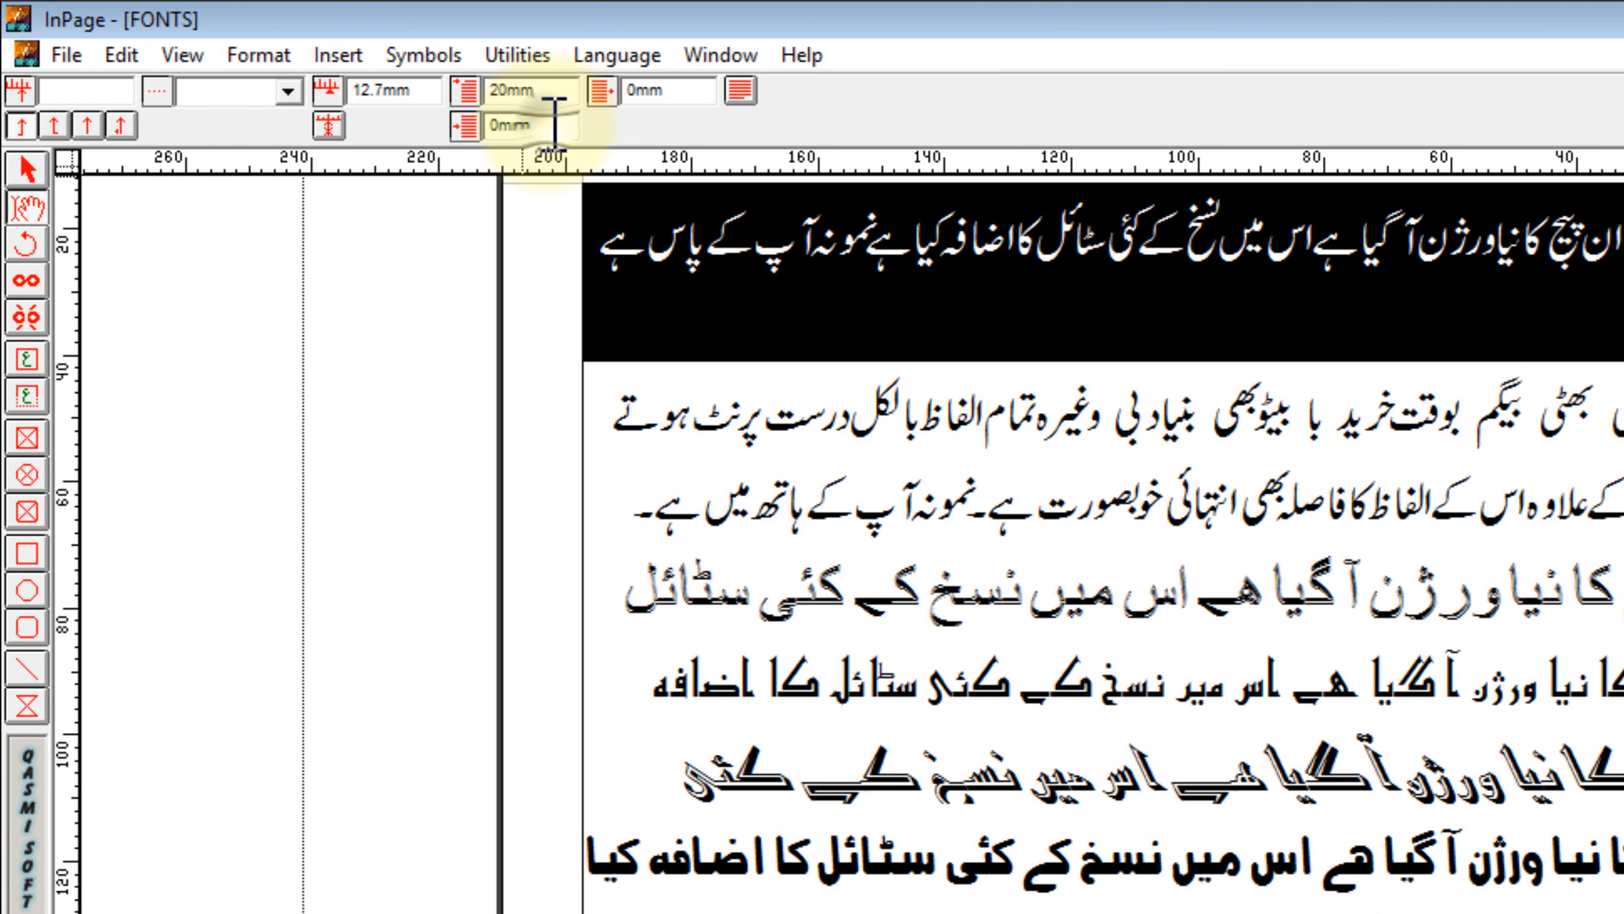
{"action": "left_click_drag", "start_coordinate": [393, 89], "coordinate": [334, 87]}
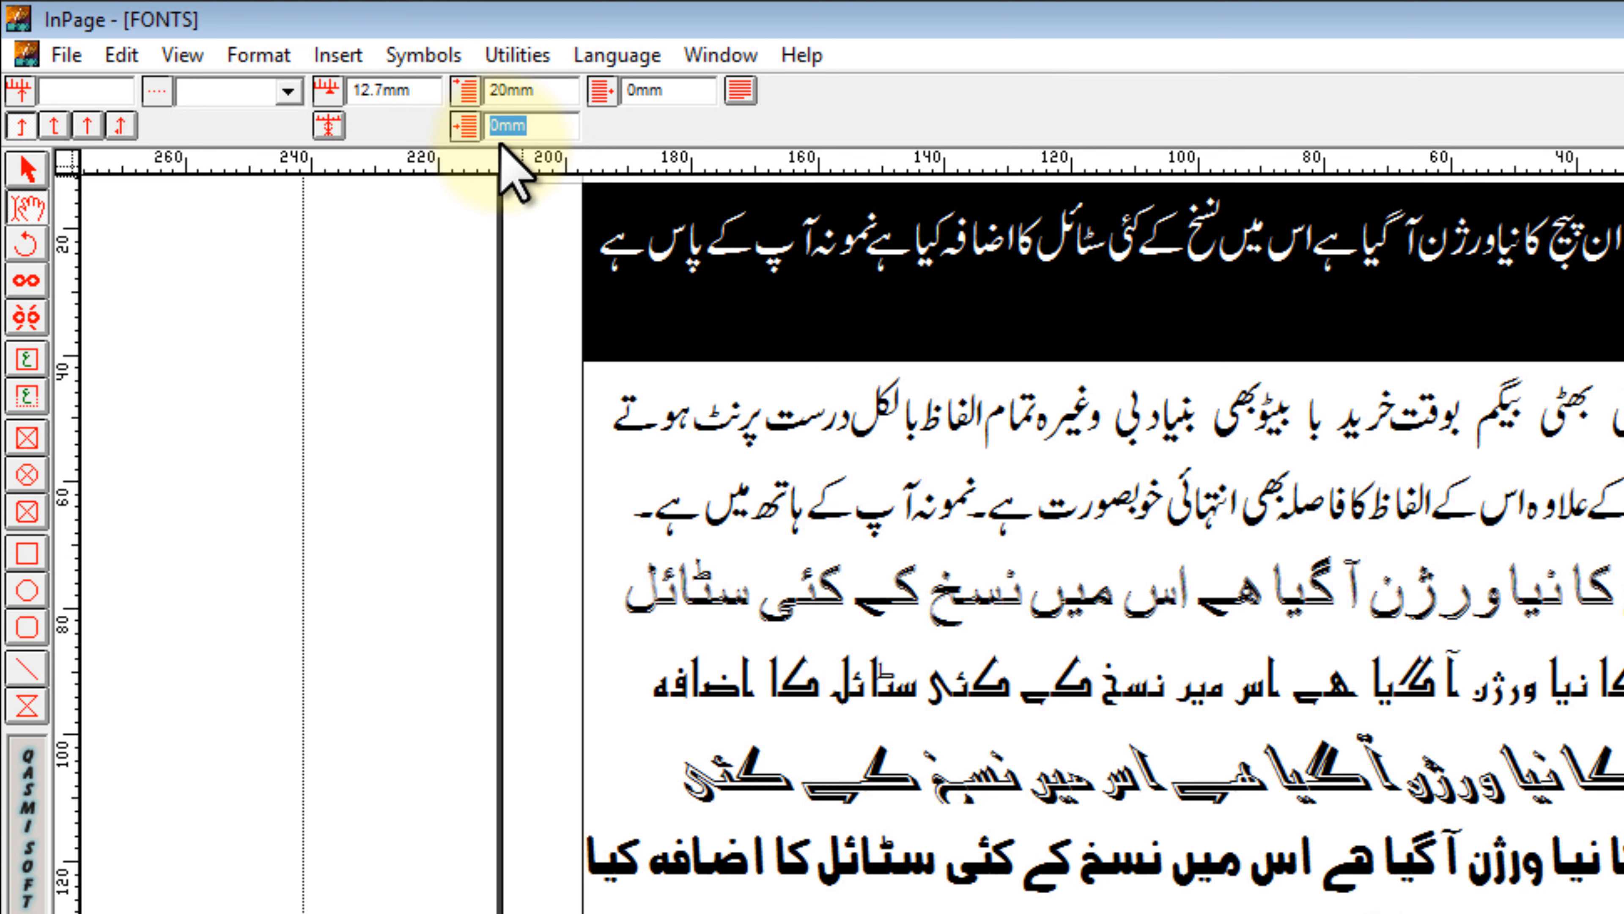
{"action": "type", "text": "50"}
{"action": "key", "text": "Return"}
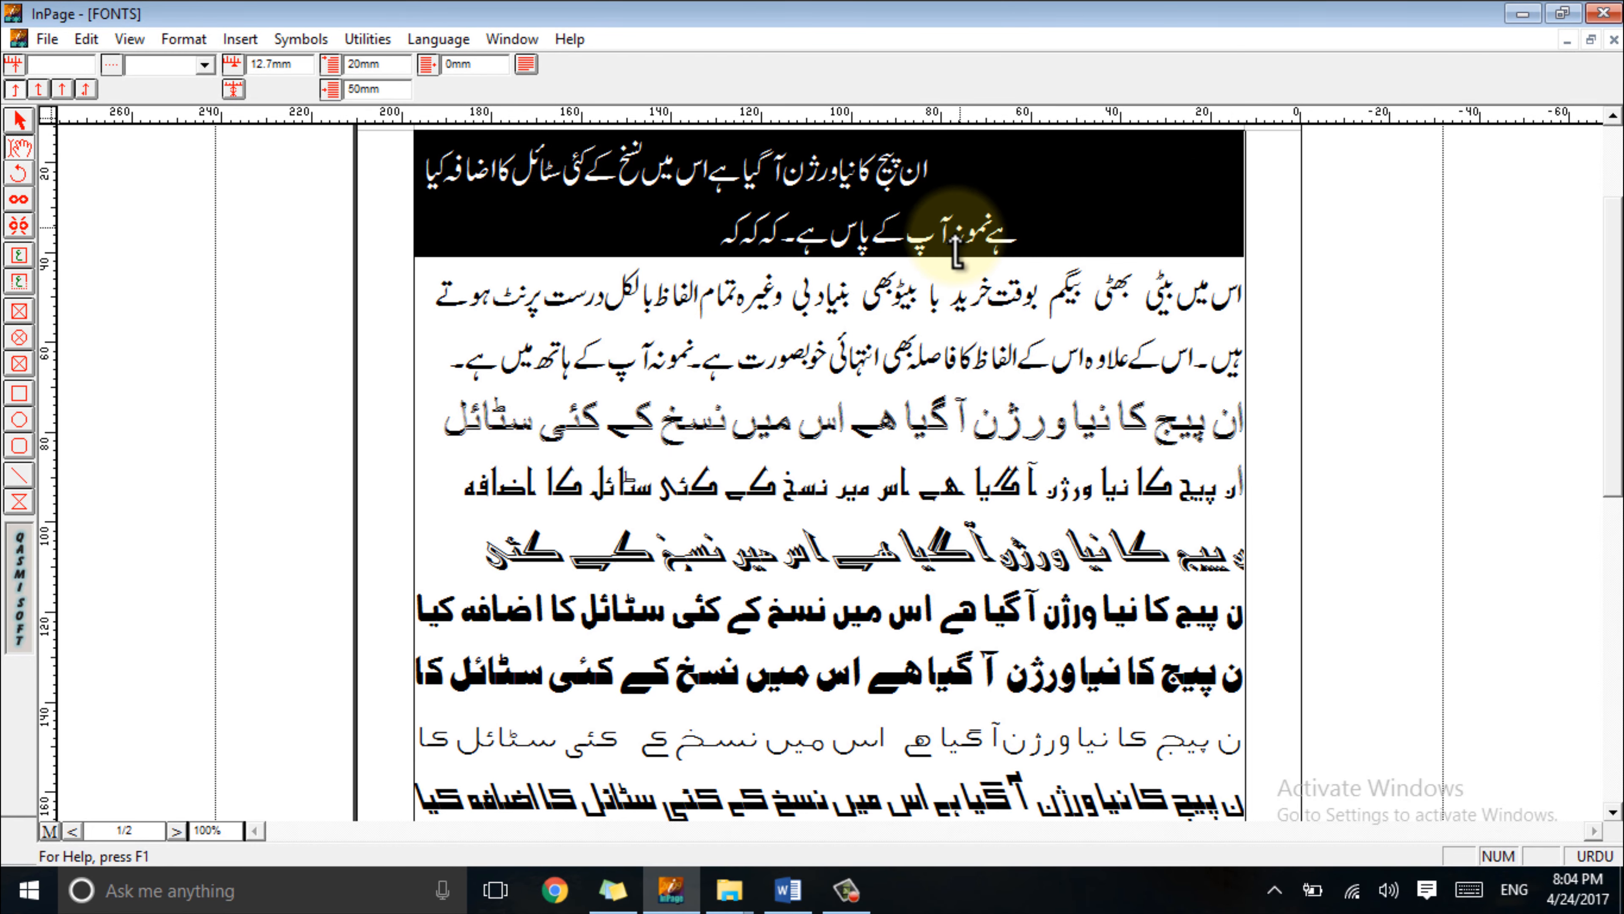
- Add tab stops at the starts of the first paragraph's second and first lines, the latter at 70.31 mm, and set its left-side indent to 10 mm
{"action": "left_click", "coordinate": [1012, 162]}
{"action": "left_click", "coordinate": [930, 159]}
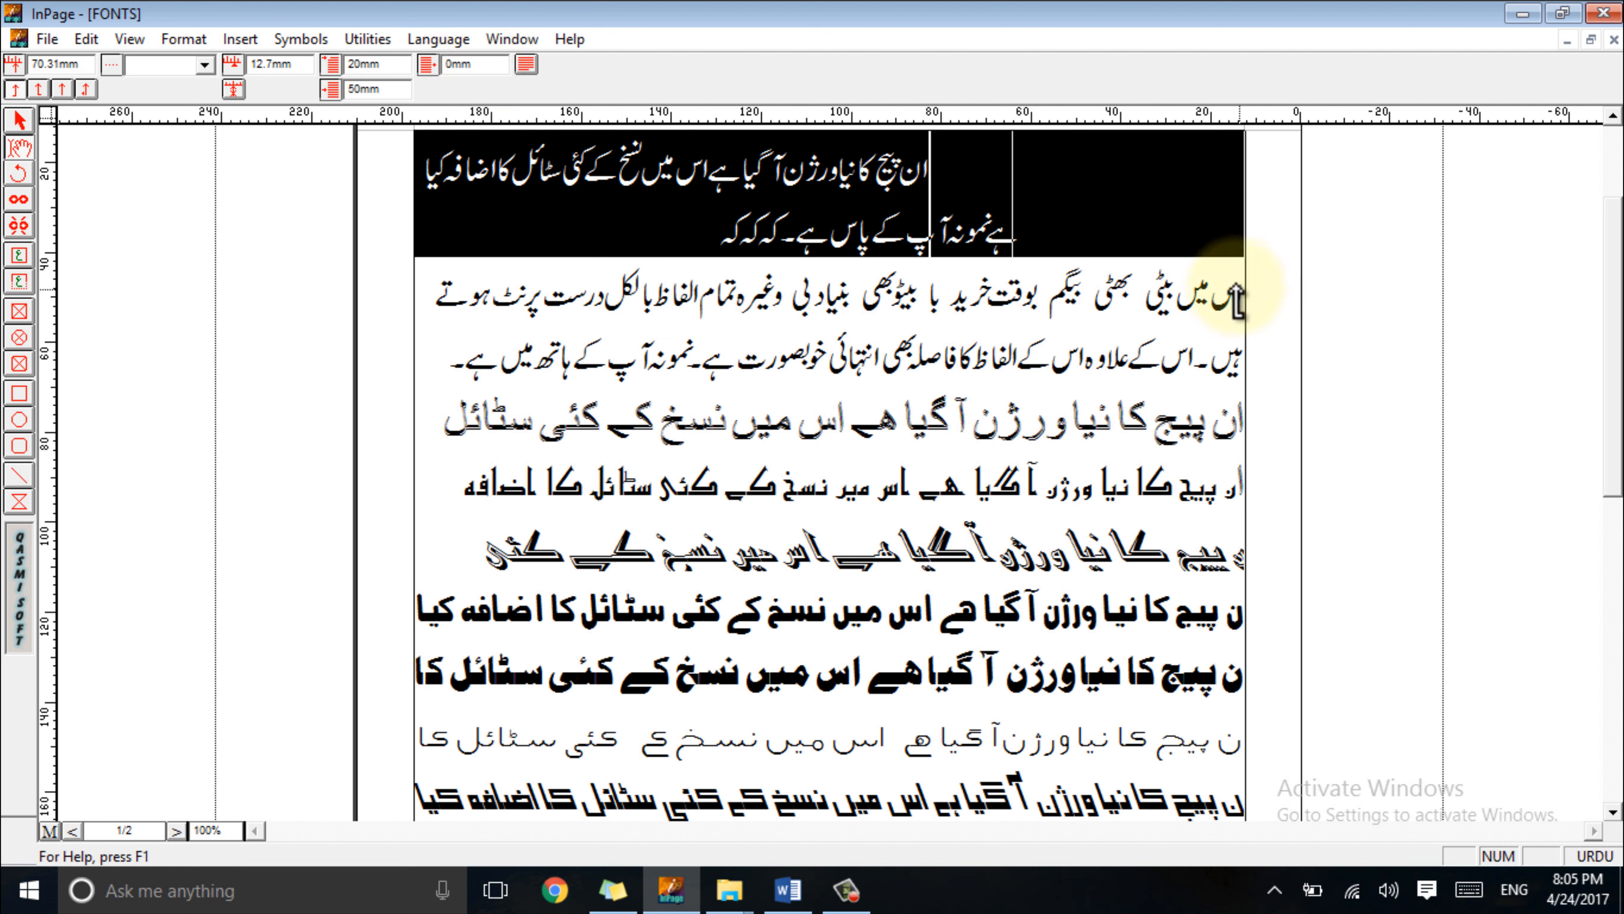
{"action": "double_click", "coordinate": [461, 64]}
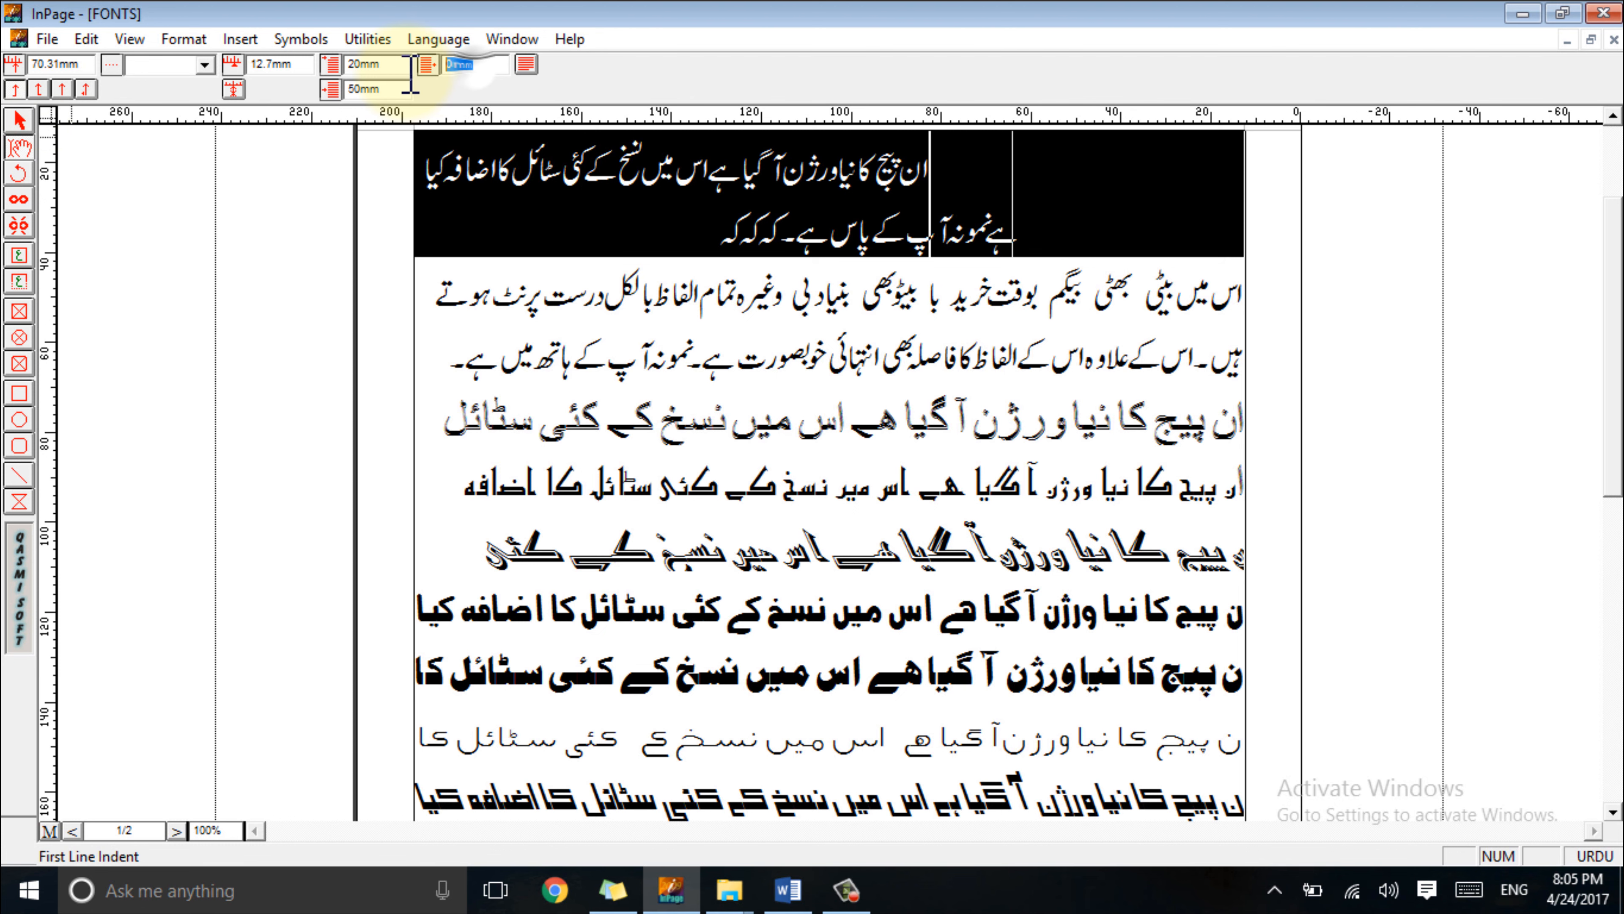
{"action": "type", "text": "10"}
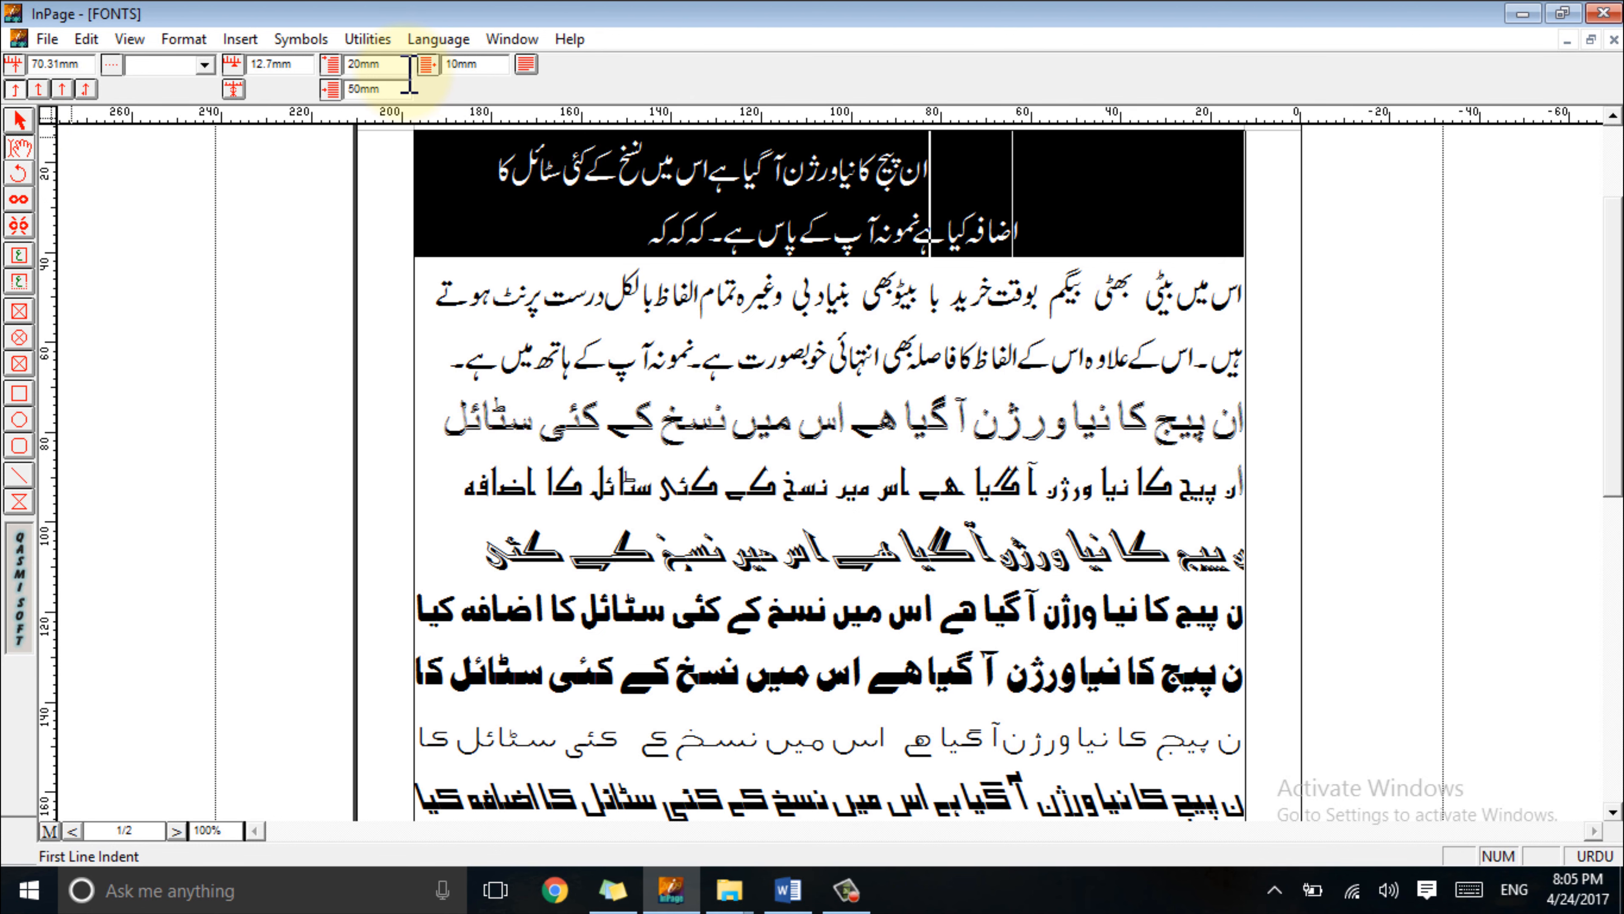